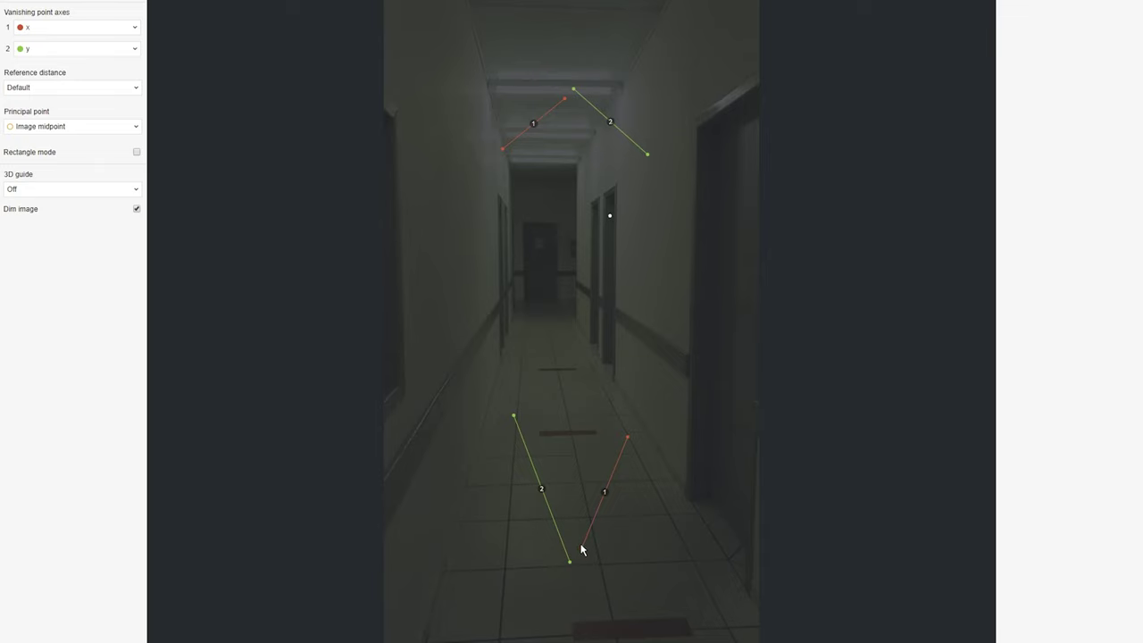
- Drag the lower red x-axis line's ends so it runs level along a crosswise floor tile joint
left_click_drag(582, 546, 507, 566)
left_click_drag(628, 437, 698, 578)
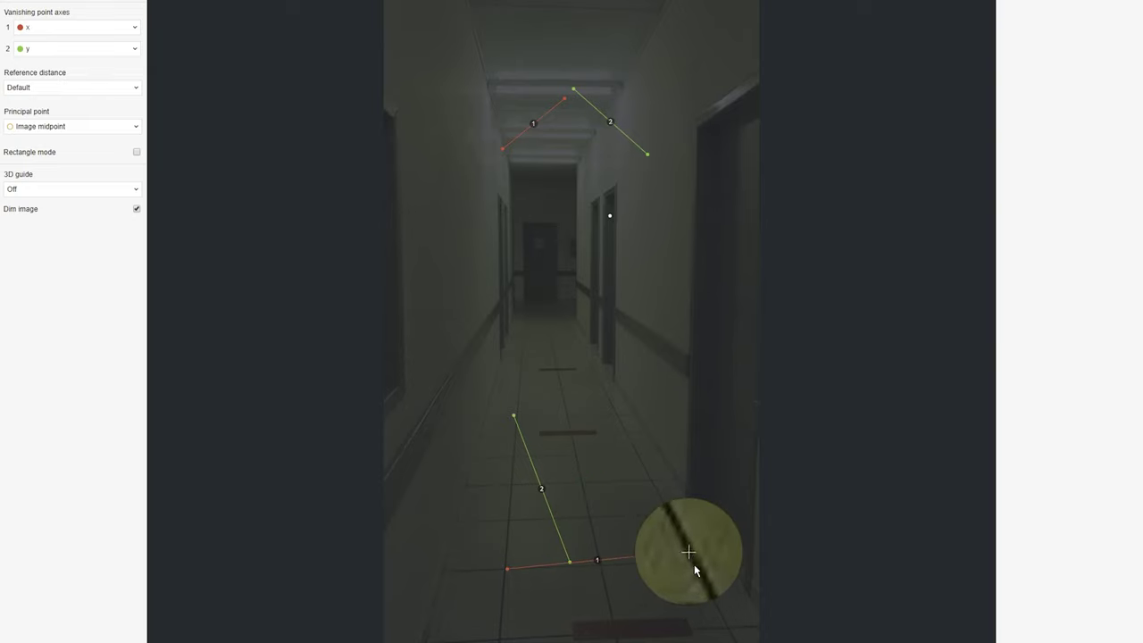
left_click_drag(506, 568, 412, 569)
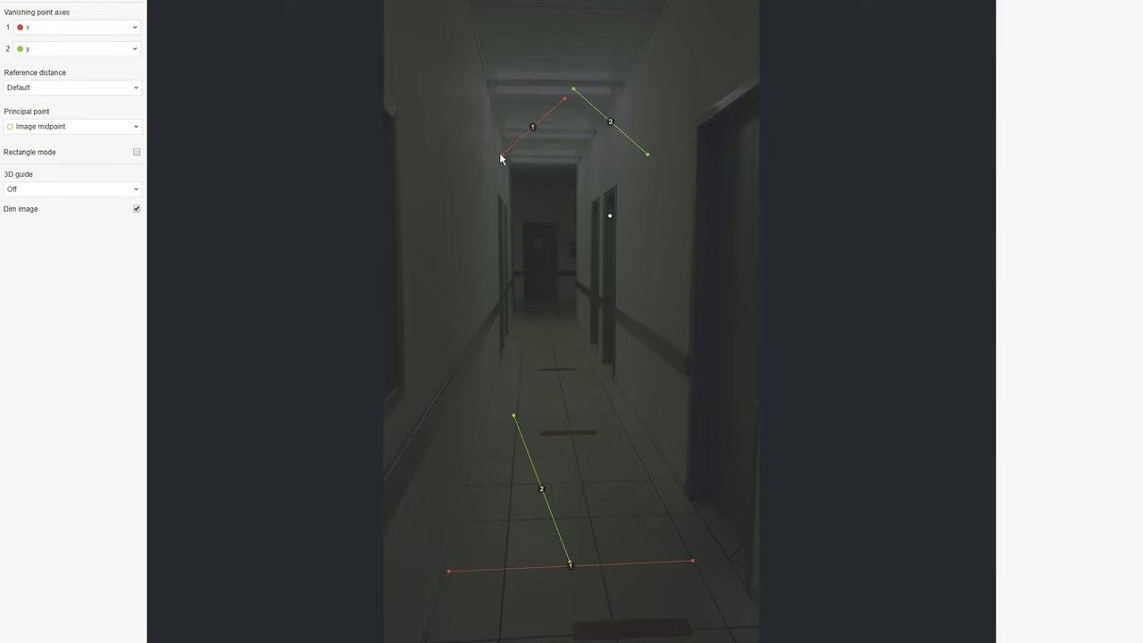
- Move the upper red x-axis line down onto a crosswise floor joint
mouse_move(500, 159)
left_mouse_down()
mouse_move(498, 324)
mouse_move(513, 457)
left_mouse_up()
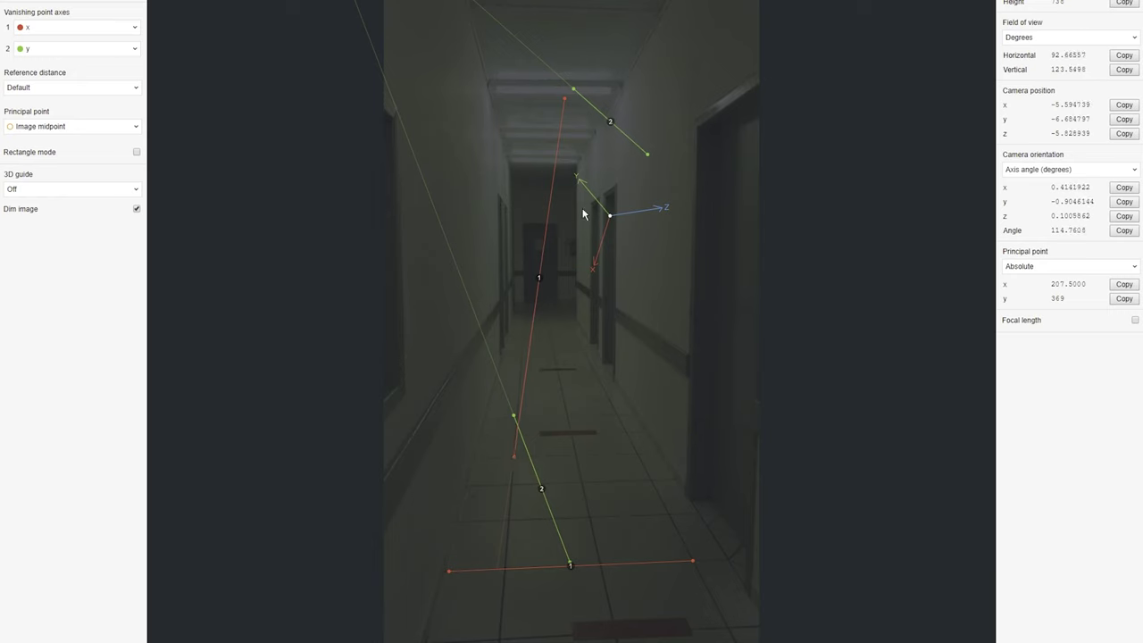
mouse_move(566, 104)
left_mouse_down()
mouse_move(591, 426)
mouse_move(639, 450)
mouse_move(627, 455)
left_mouse_up()
left_click_drag(513, 454, 516, 457)
- Lay both green y-axis lines along lengthwise floor joints converging down the corridor
mouse_move(569, 565)
left_mouse_down()
mouse_move(576, 528)
mouse_move(520, 541)
mouse_move(503, 556)
mouse_move(502, 600)
left_mouse_up()
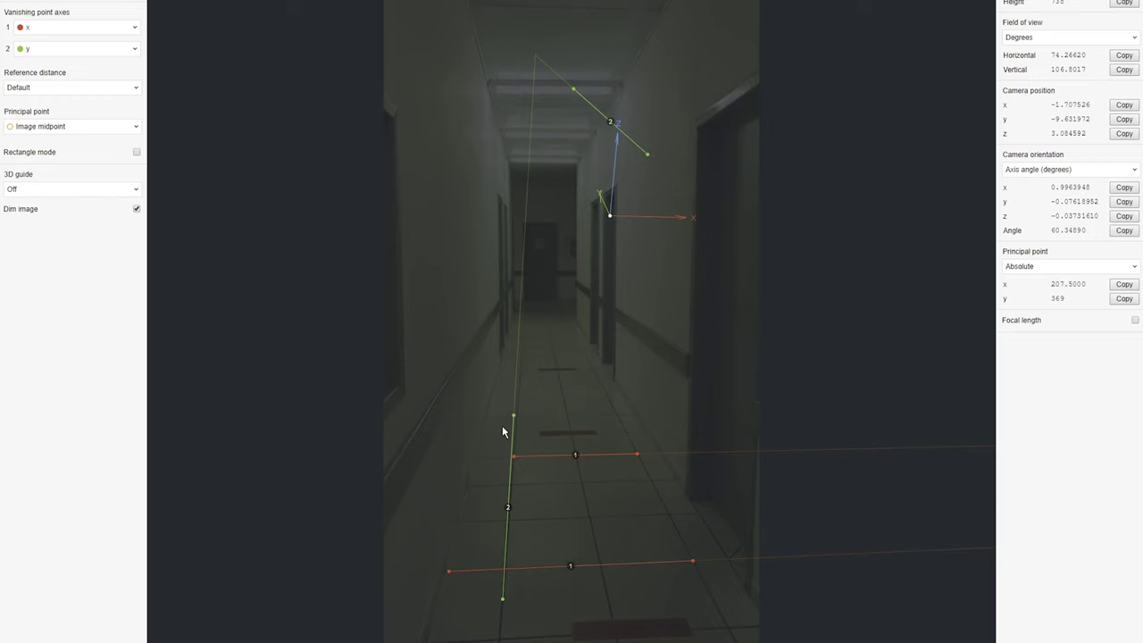
left_click_drag(514, 417, 524, 381)
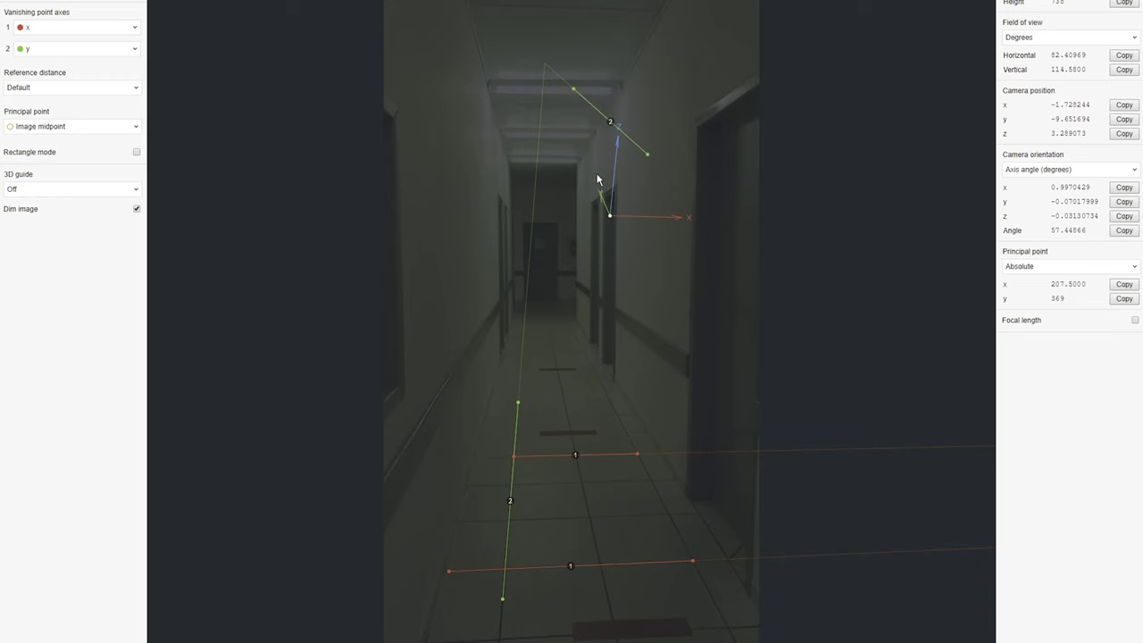
mouse_move(649, 160)
left_mouse_down()
mouse_move(607, 401)
mouse_move(686, 548)
left_mouse_up()
mouse_move(576, 93)
left_mouse_down()
mouse_move(589, 350)
mouse_move(609, 393)
mouse_move(599, 397)
left_mouse_up()
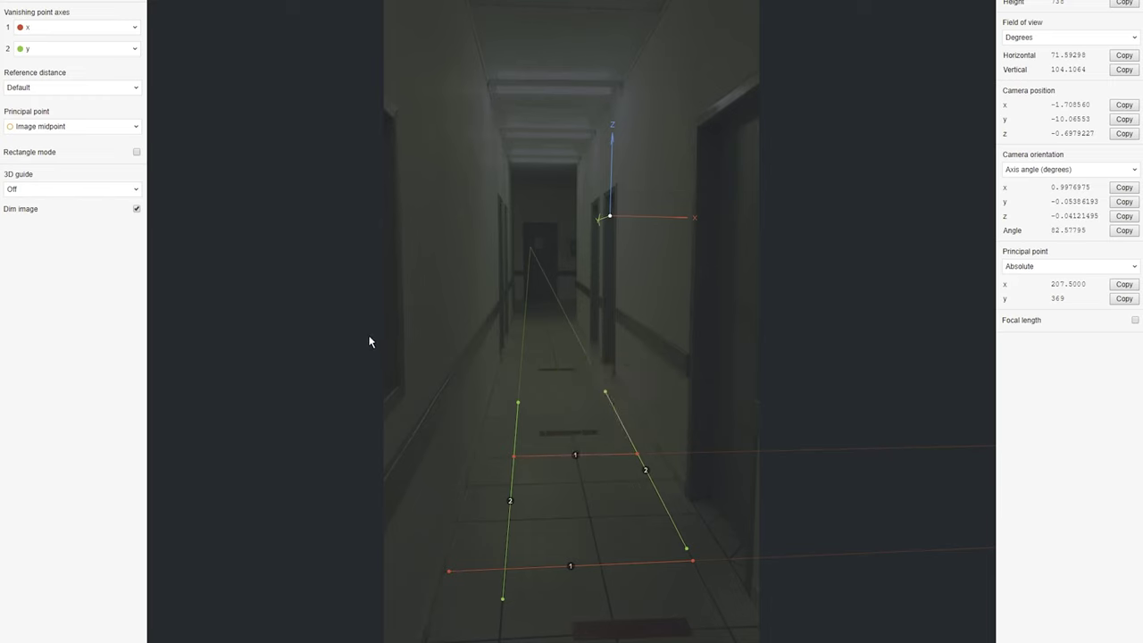
- Show a box 3D guide with the origin on the floor, then save the fSpy project as a new file
left_click(136, 198)
mouse_move(609, 216)
left_mouse_down()
mouse_move(562, 465)
mouse_move(592, 515)
mouse_move(577, 507)
mouse_move(590, 508)
mouse_move(584, 499)
mouse_move(520, 492)
mouse_move(595, 500)
mouse_move(643, 480)
mouse_move(574, 108)
left_mouse_up()
left_click(71, 189)
left_click(63, 224)
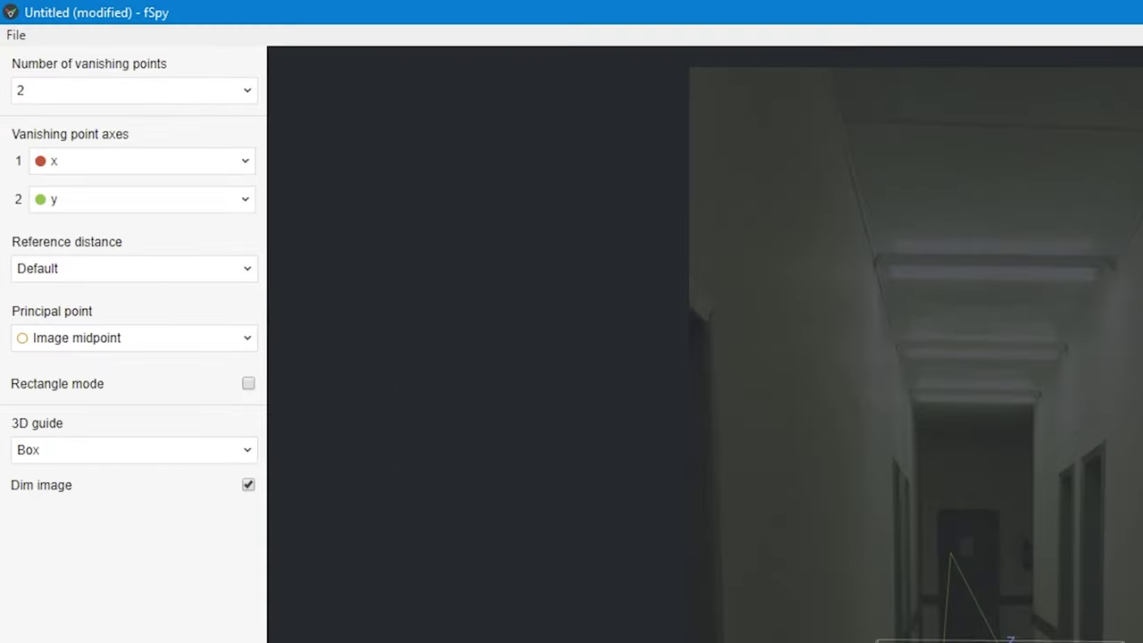
left_click(16, 34)
left_click(110, 212)
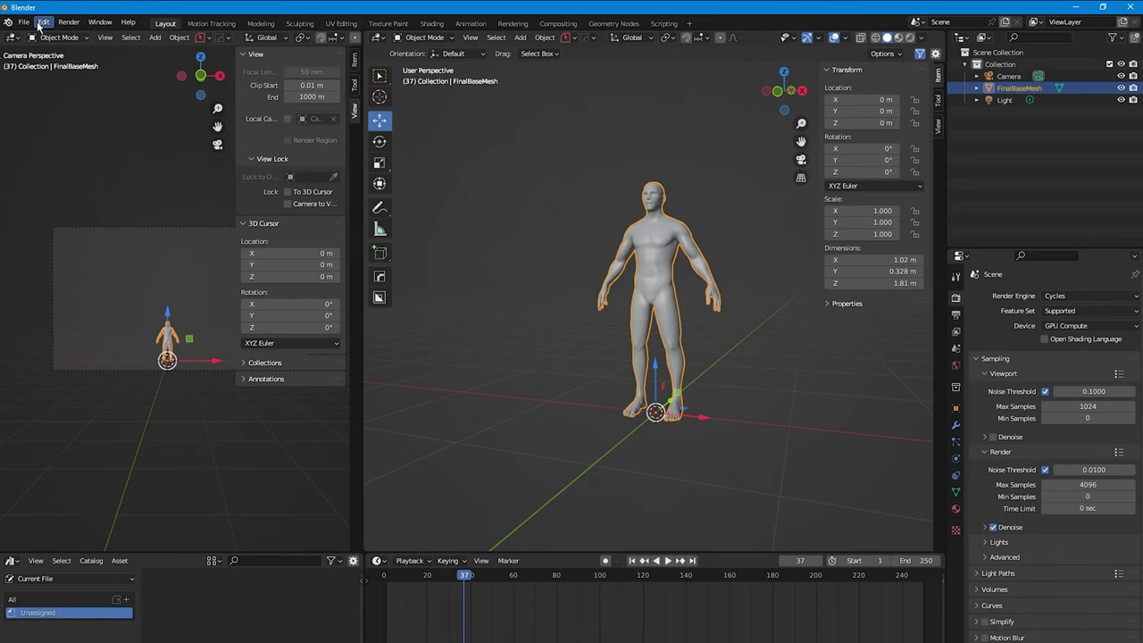
- Find the Import fSpy project add-on in Preferences by searching 'fs', and open its download options
left_click(43, 21)
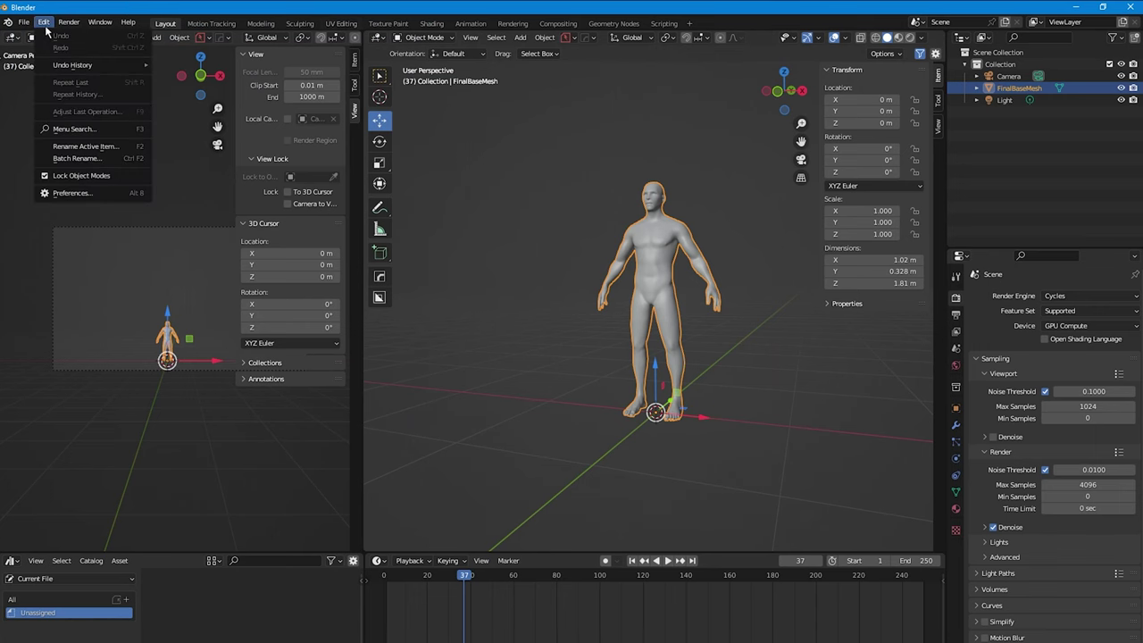
left_click(89, 193)
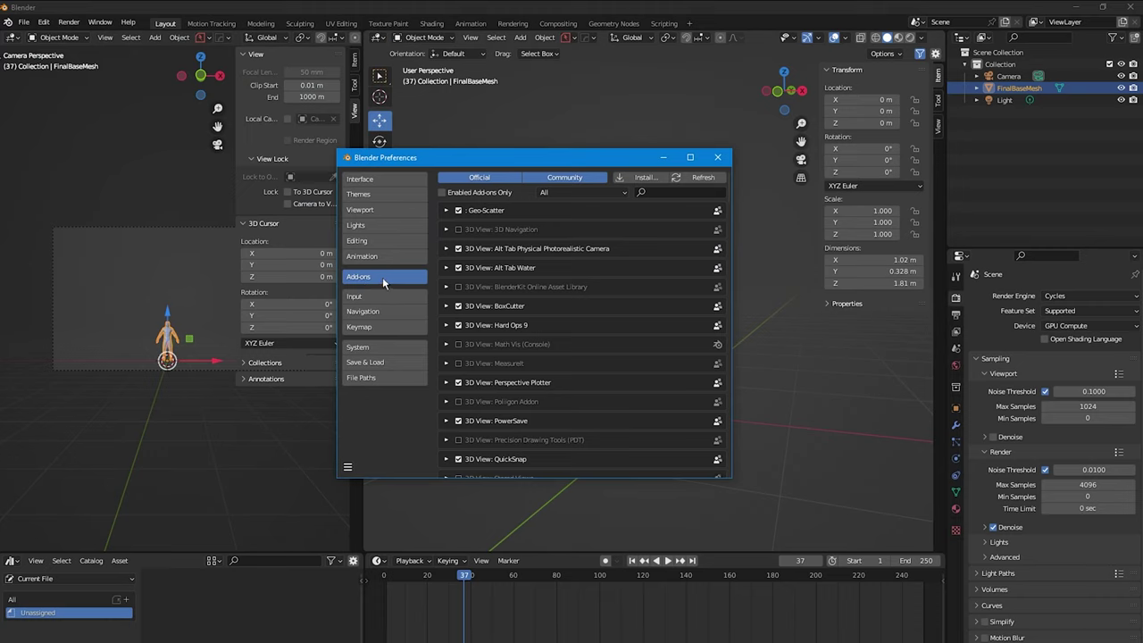
left_click(642, 179)
type("fspy")
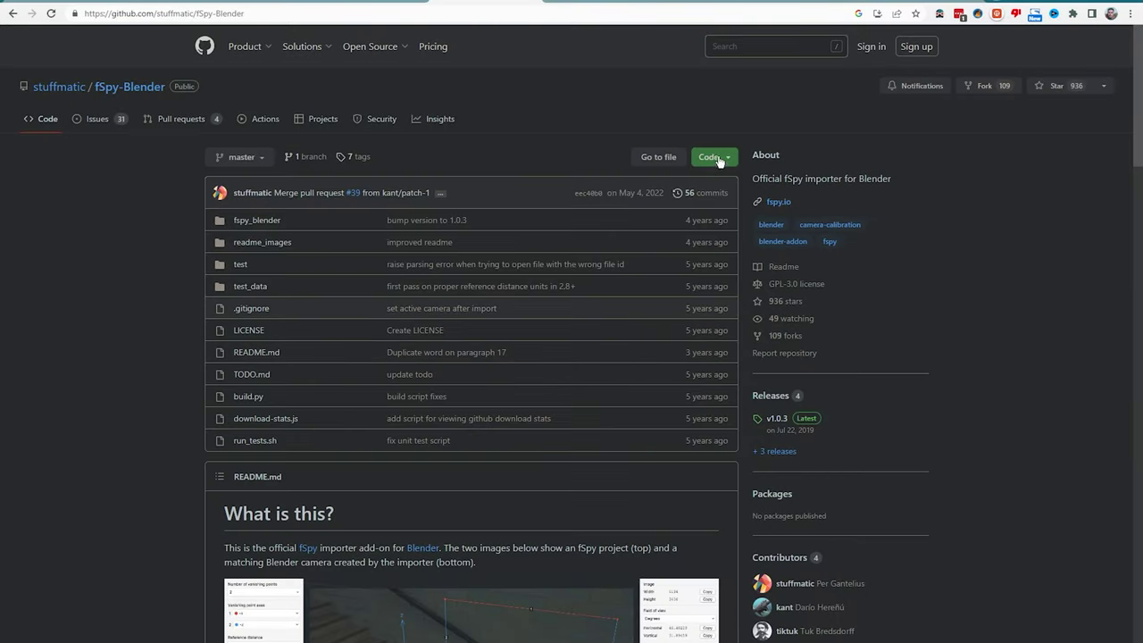
left_click(711, 159)
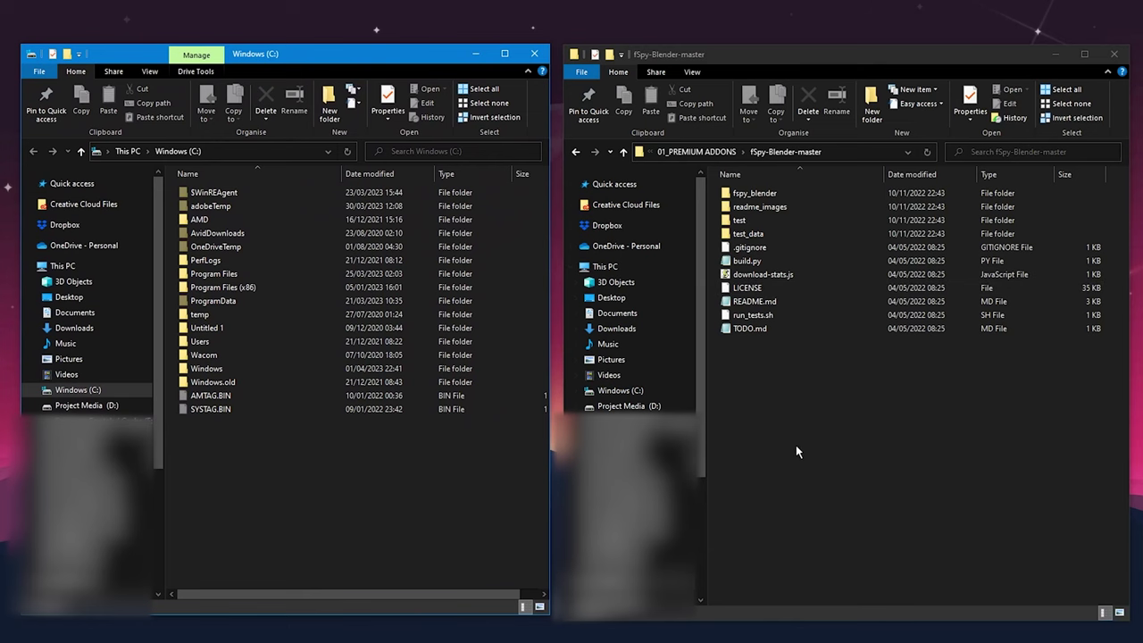
- Copy fspy_blender into Program Files\Blender Foundation\Blender 3.5\3.5\scripts\addons, then search 'fs' again
left_click(773, 194)
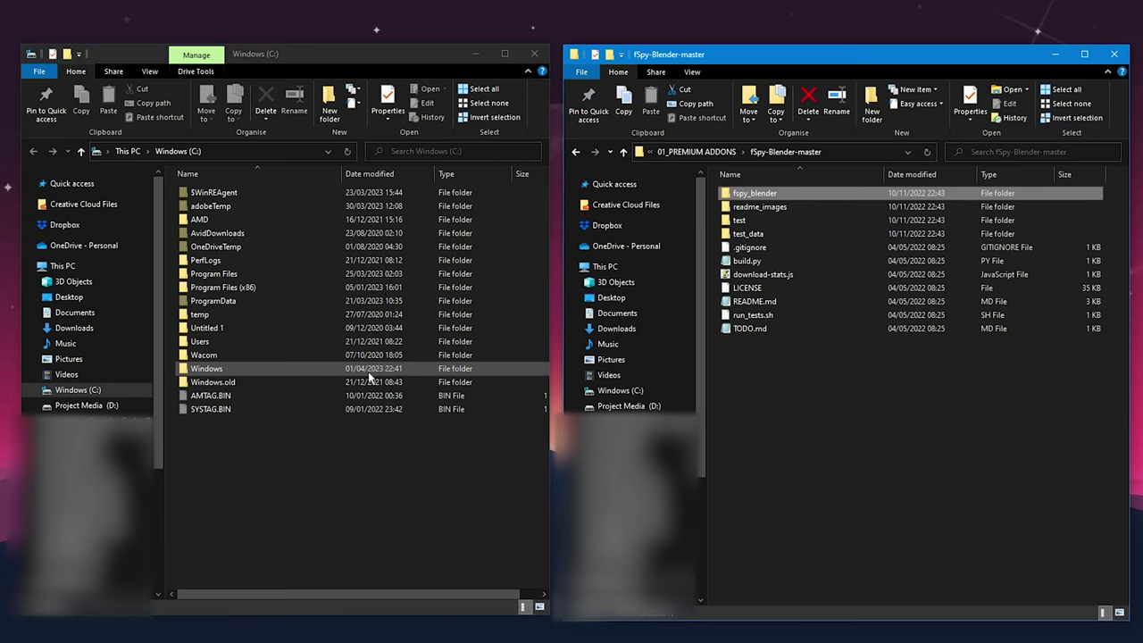
double_click(234, 273)
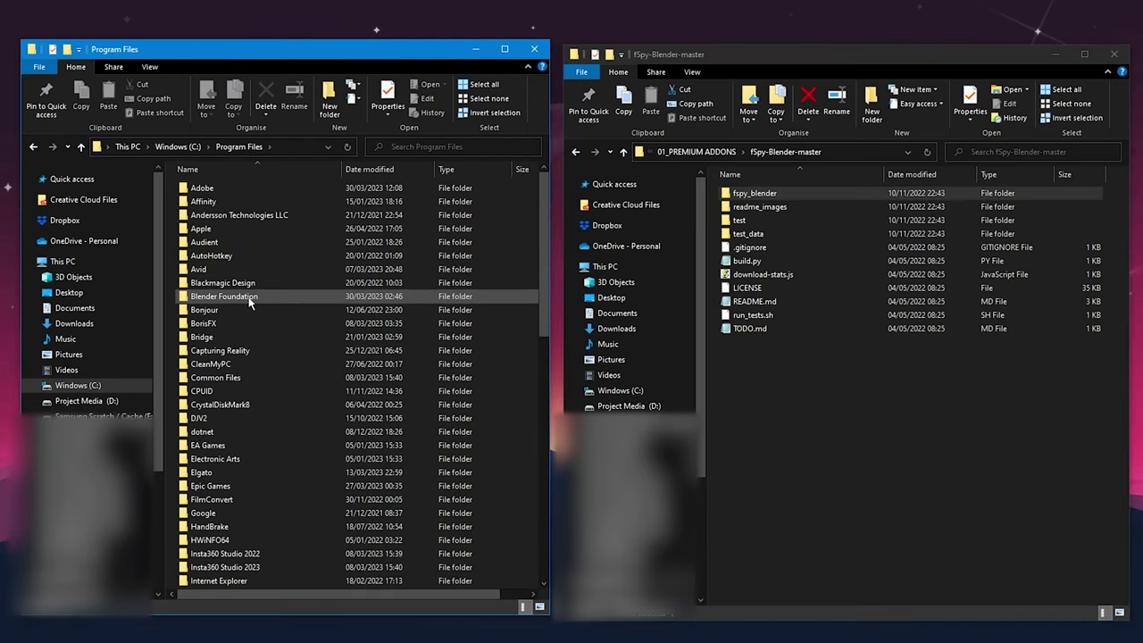
double_click(250, 301)
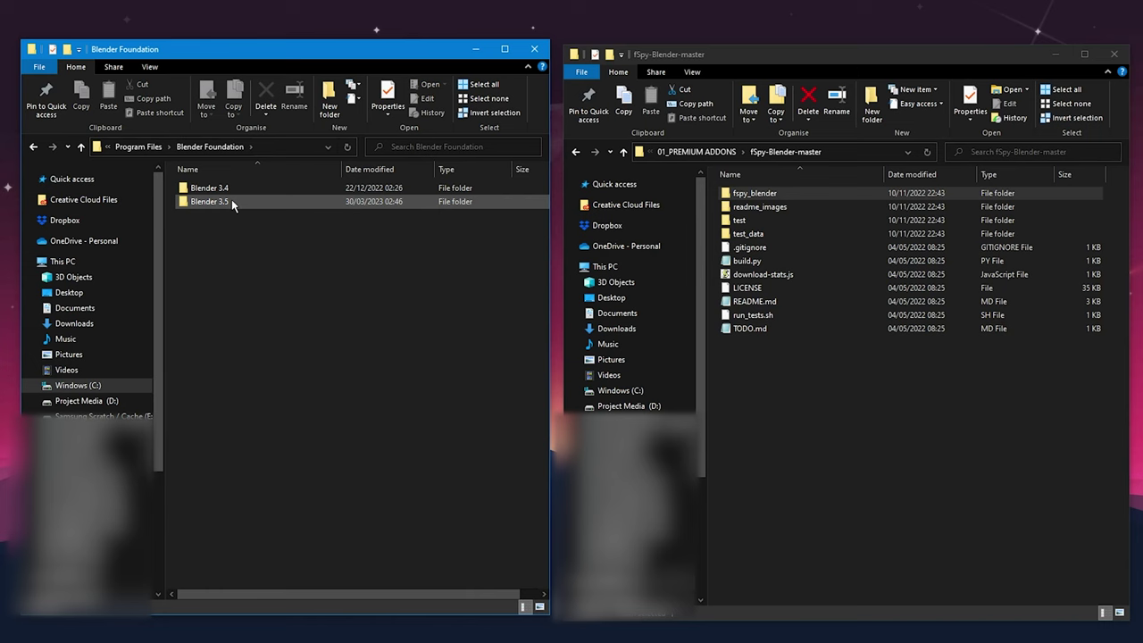
double_click(232, 201)
double_click(238, 187)
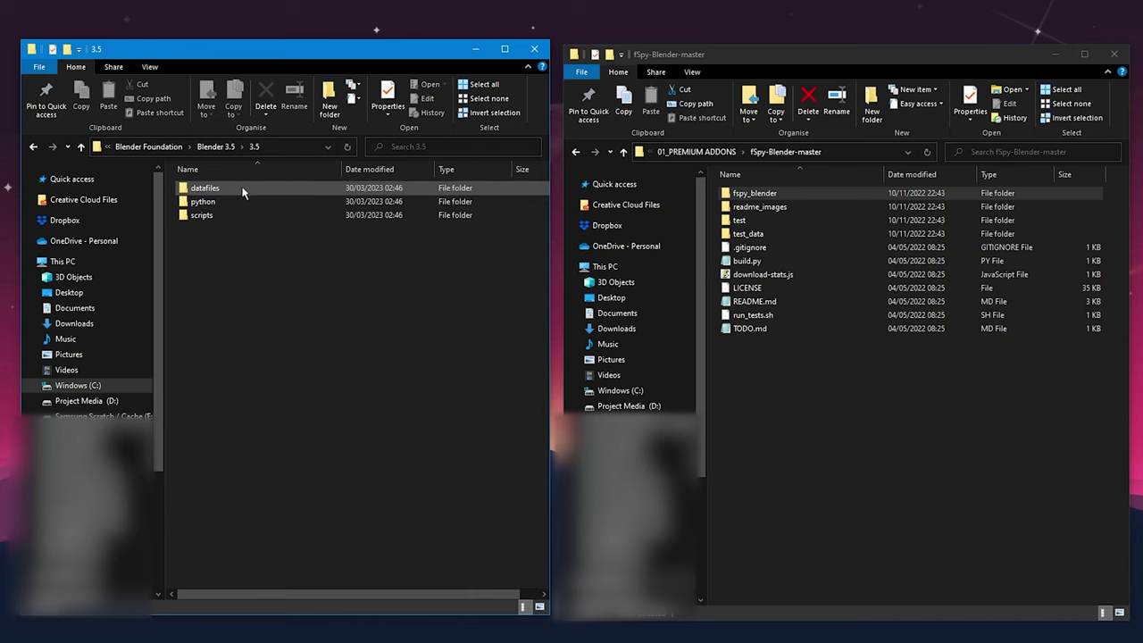
double_click(218, 215)
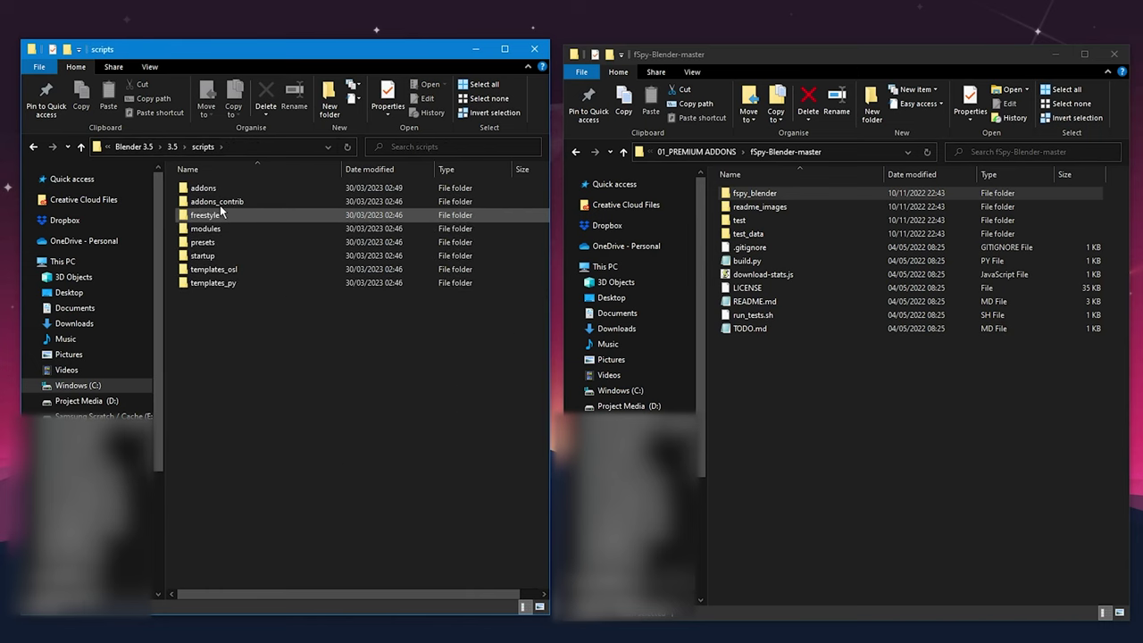
double_click(224, 190)
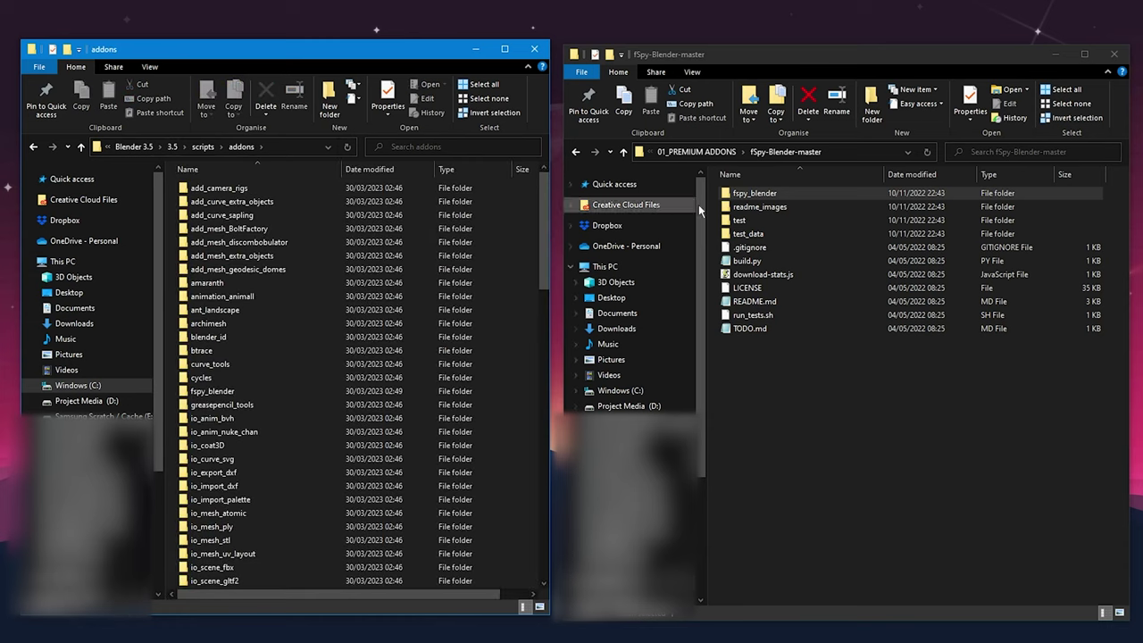
left_click_drag(772, 193, 322, 334)
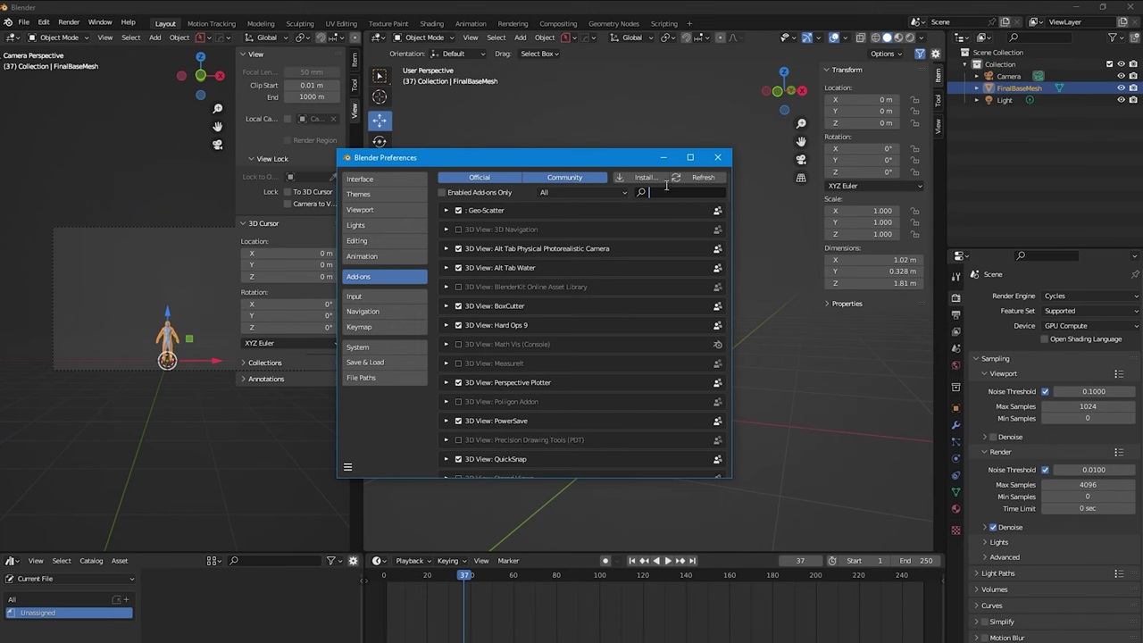
type("fs")
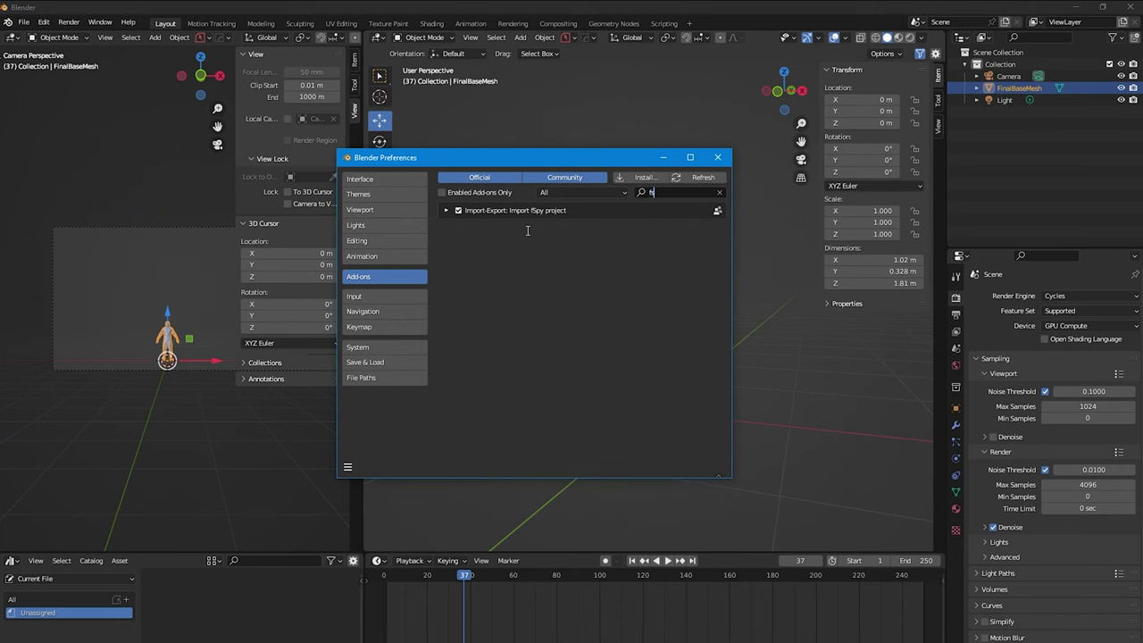
- Close Preferences and delete the default mesh, camera and light
left_click(720, 159)
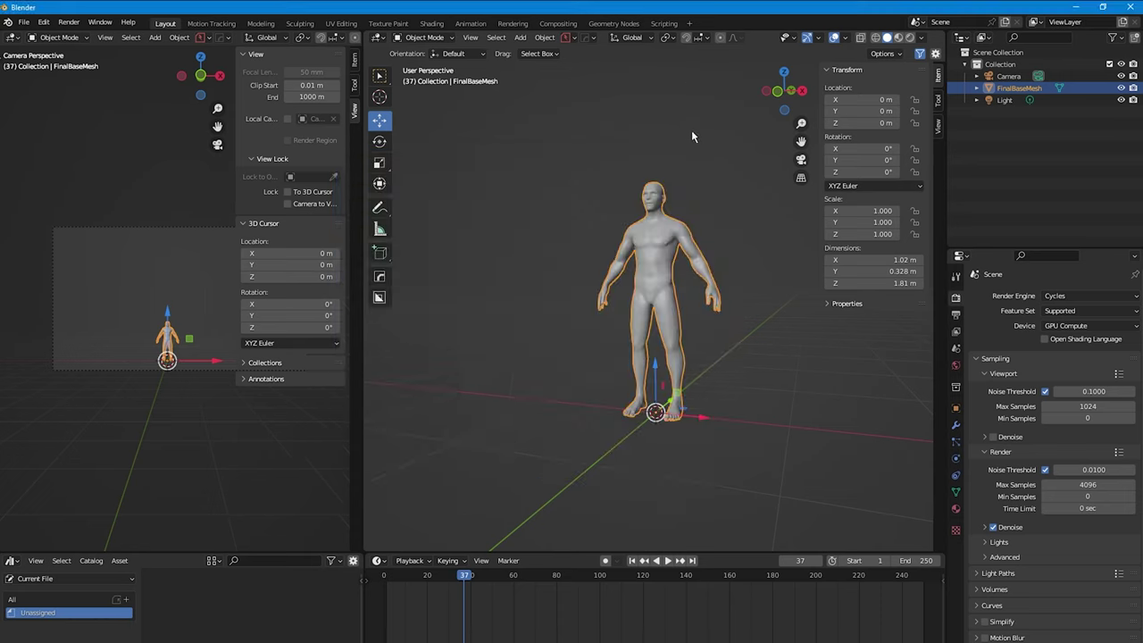
key("a")
key("x")
left_click(660, 245)
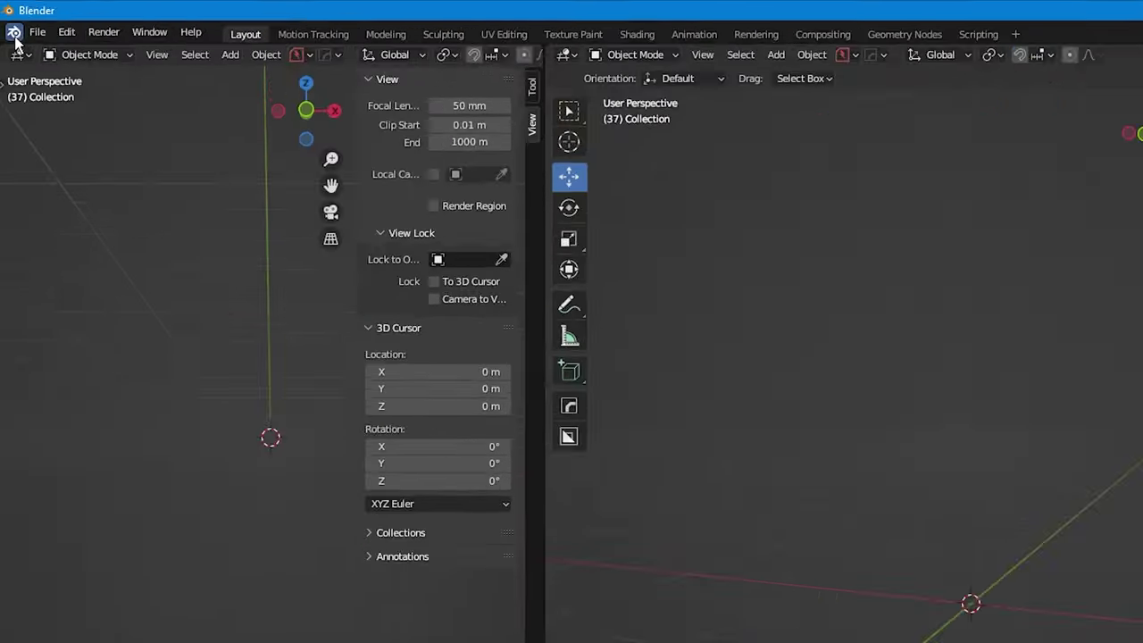
- Import the saved hallway fSpy project as a matched camera
left_click(25, 21)
mouse_move(89, 142)
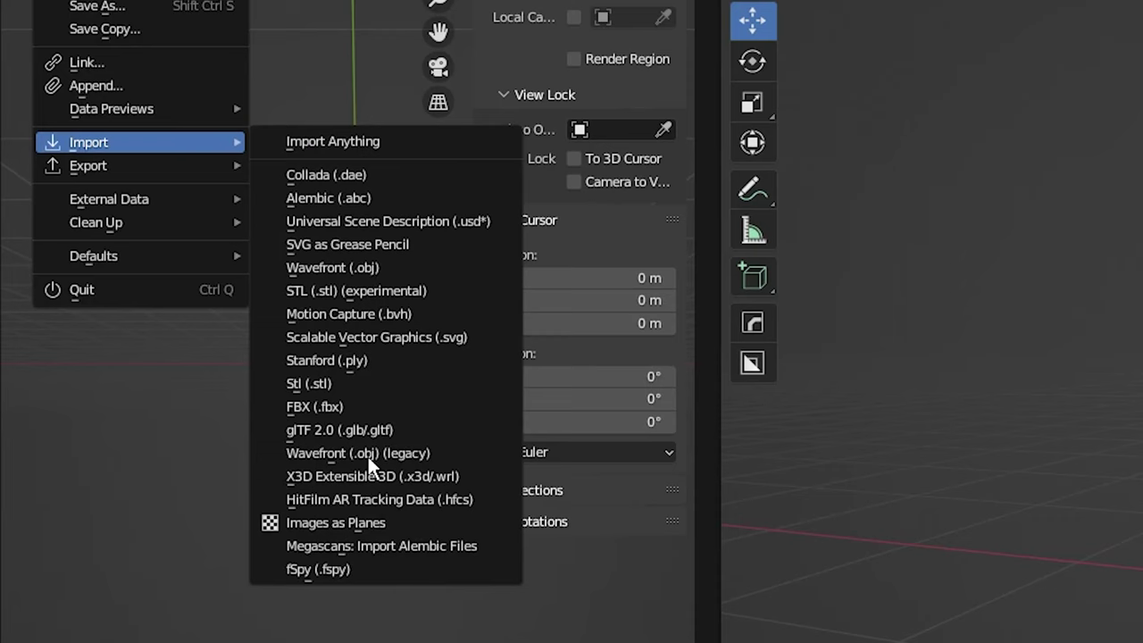
left_click(383, 564)
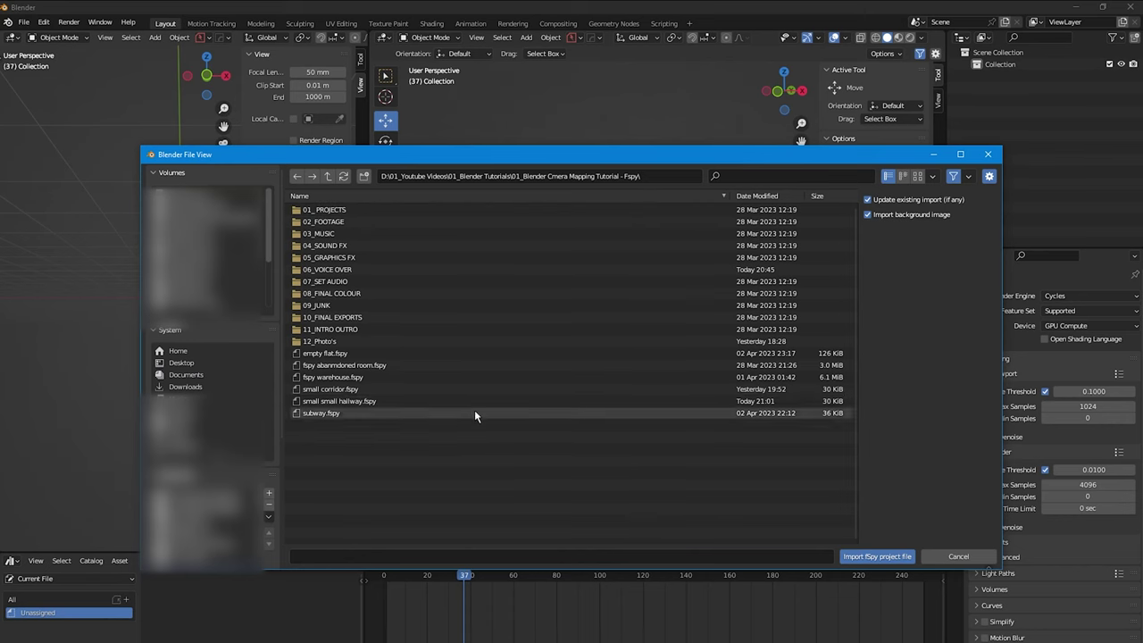
double_click(468, 402)
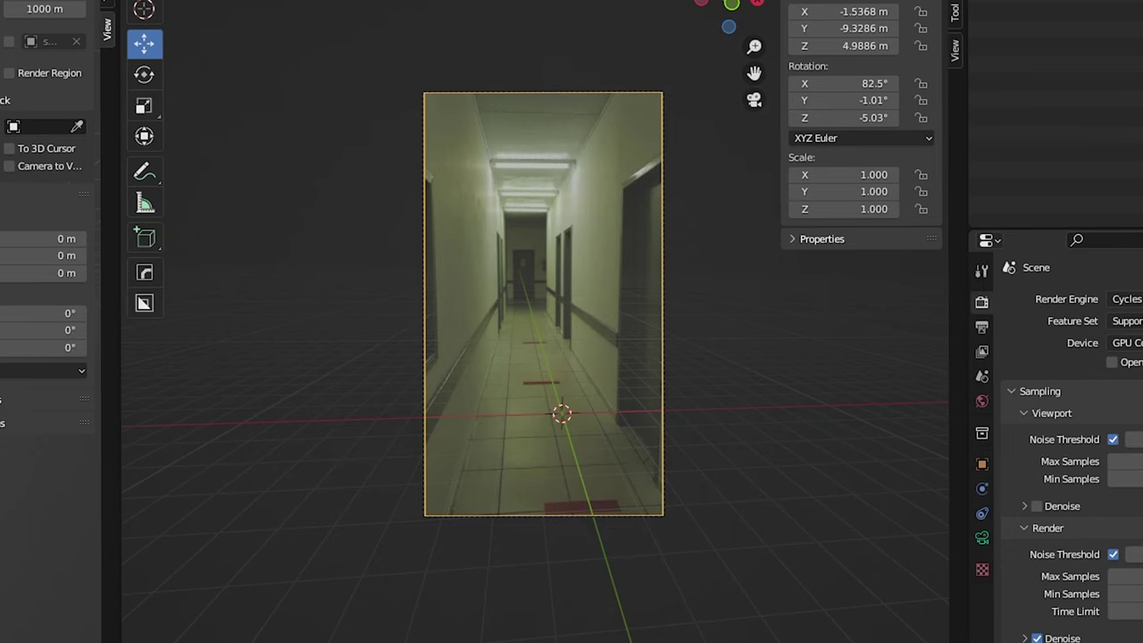
- Add a plane and slide it sideways onto the corridor floor
key("shift+a")
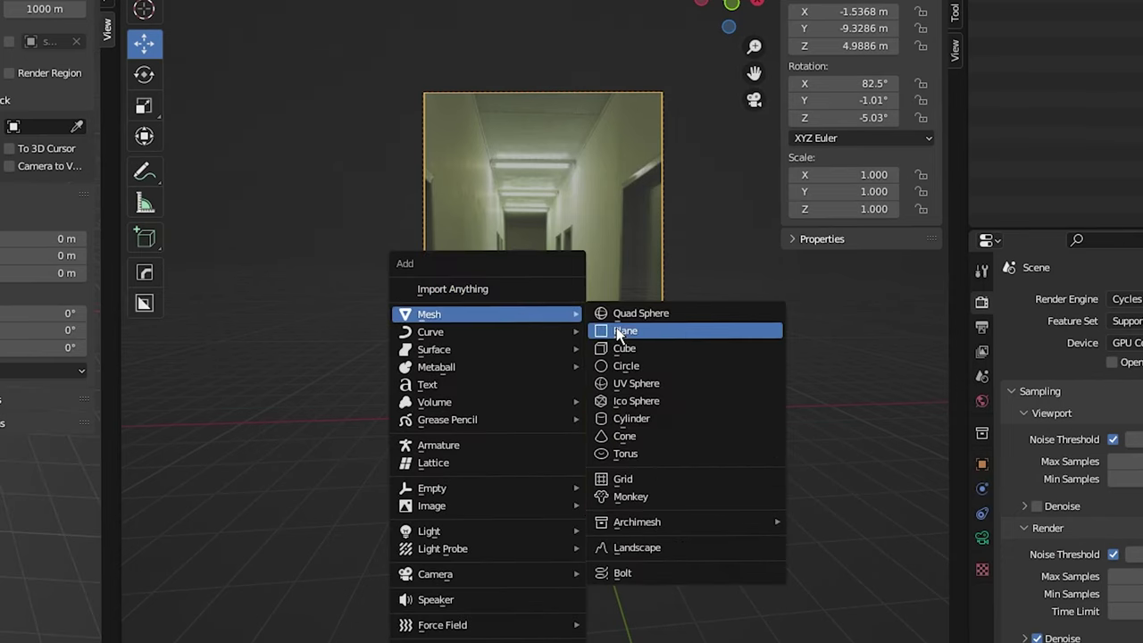
left_click(619, 335)
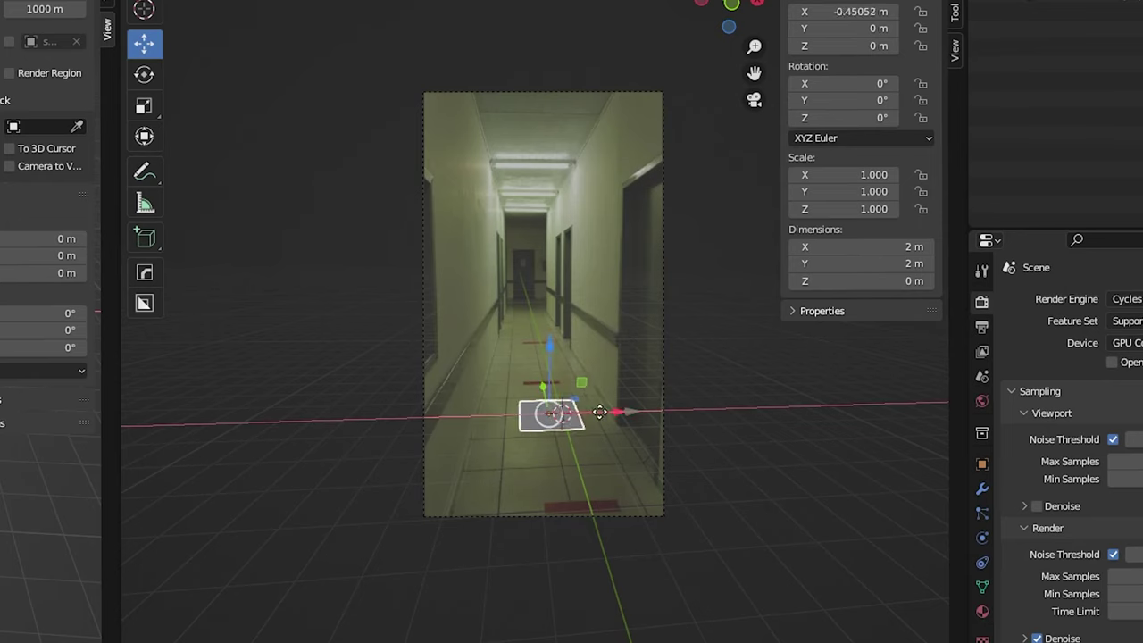
left_click_drag(599, 412, 566, 417)
scroll(566, 418, "up", 1)
scroll(566, 417, "up", 2)
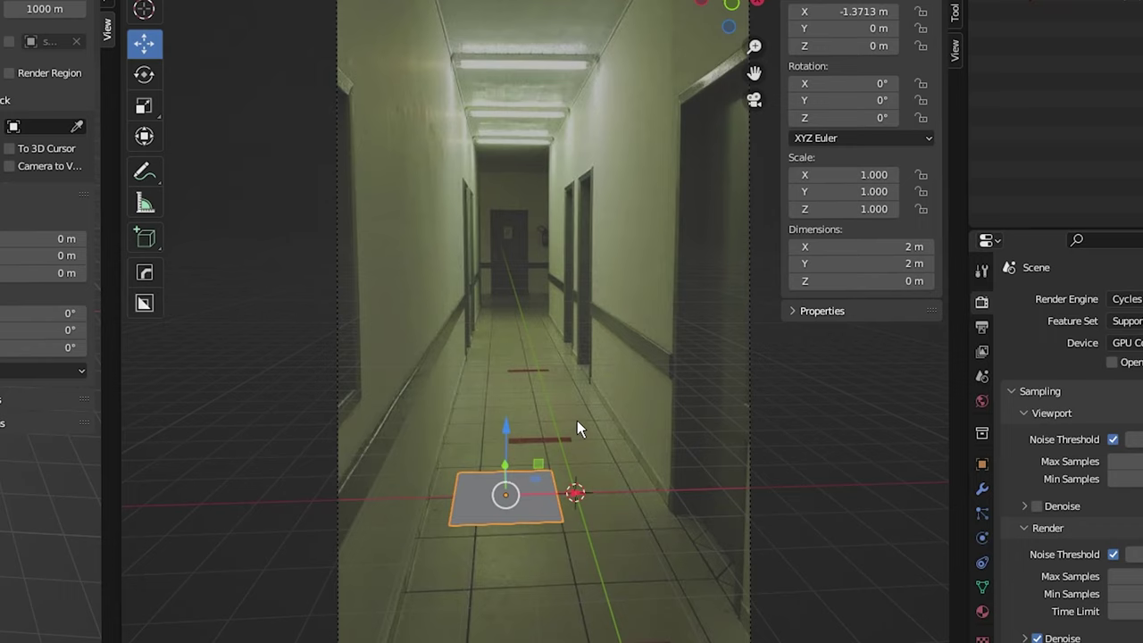
scroll(580, 411, "down", 2)
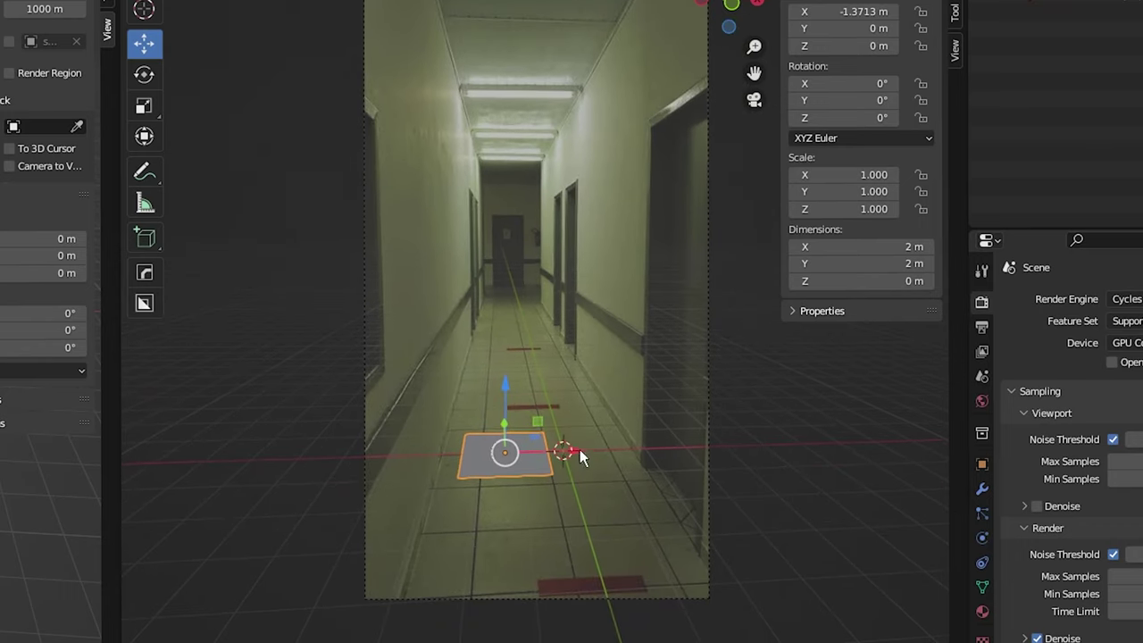
- In Edit Mode, move the plane's left and right edges along X to the walls
key("Tab")
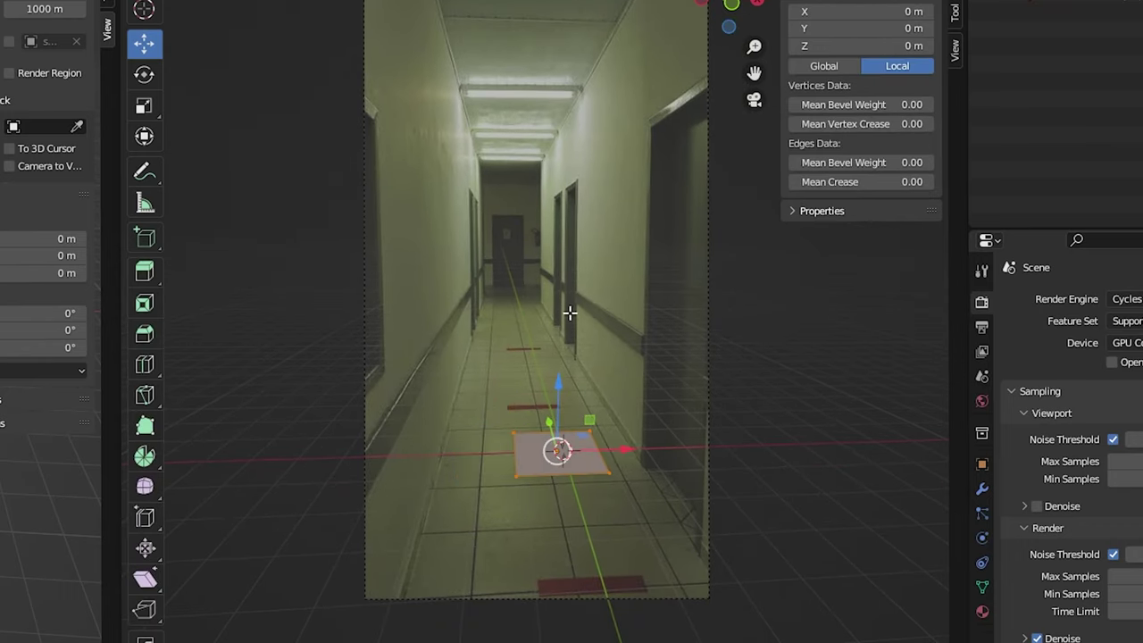
key("a")
left_click(512, 454)
key("g")
key("x")
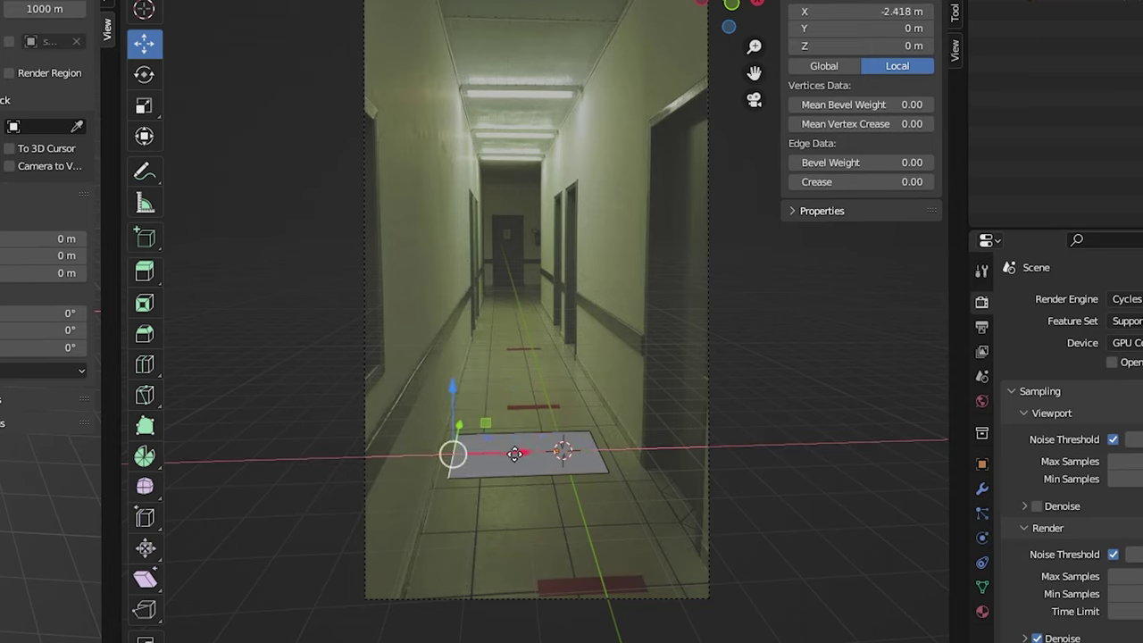
left_click(439, 451)
left_click(609, 451)
key("g")
key("x")
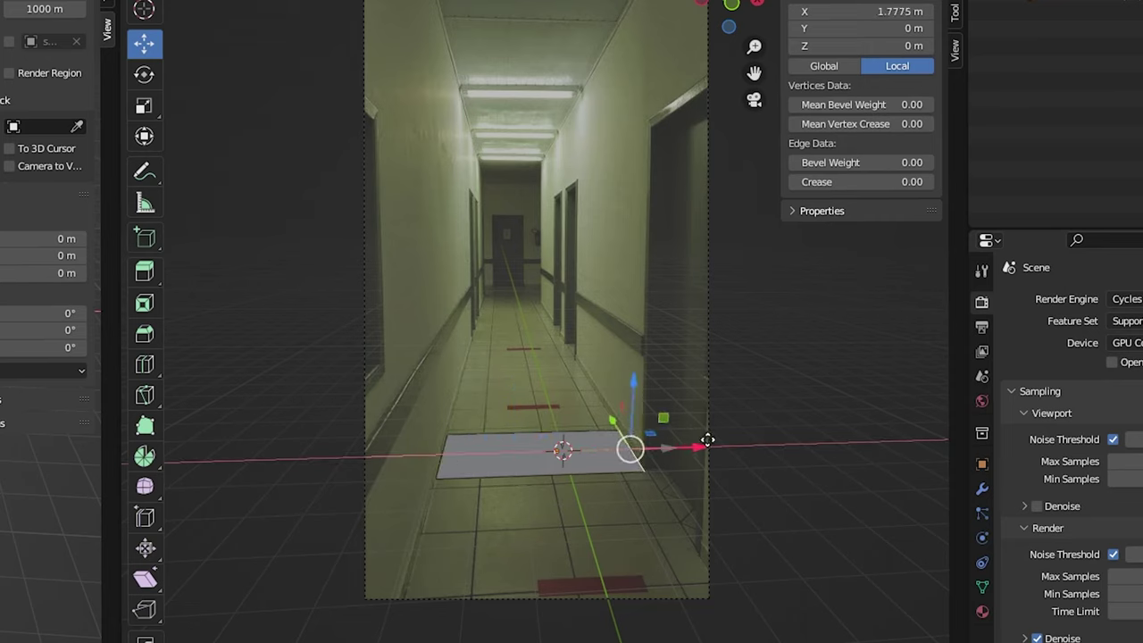
left_click(705, 443)
- Switch to wireframe shading and stretch the floor's far edge along Y to the corridor end
key("z")
left_click(400, 304)
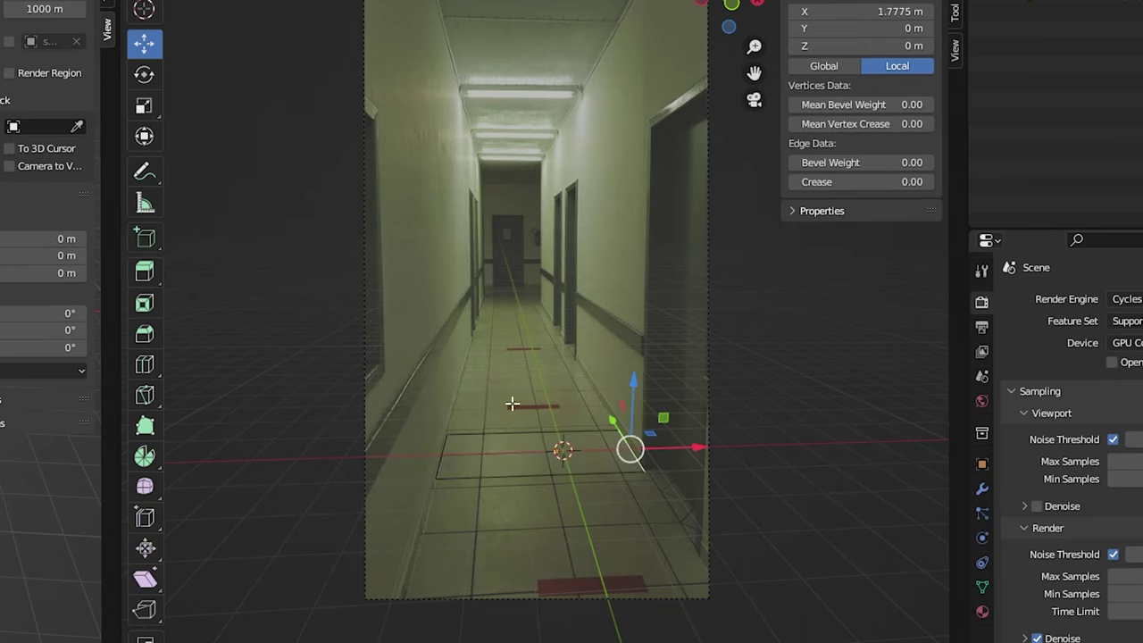
left_click(513, 431)
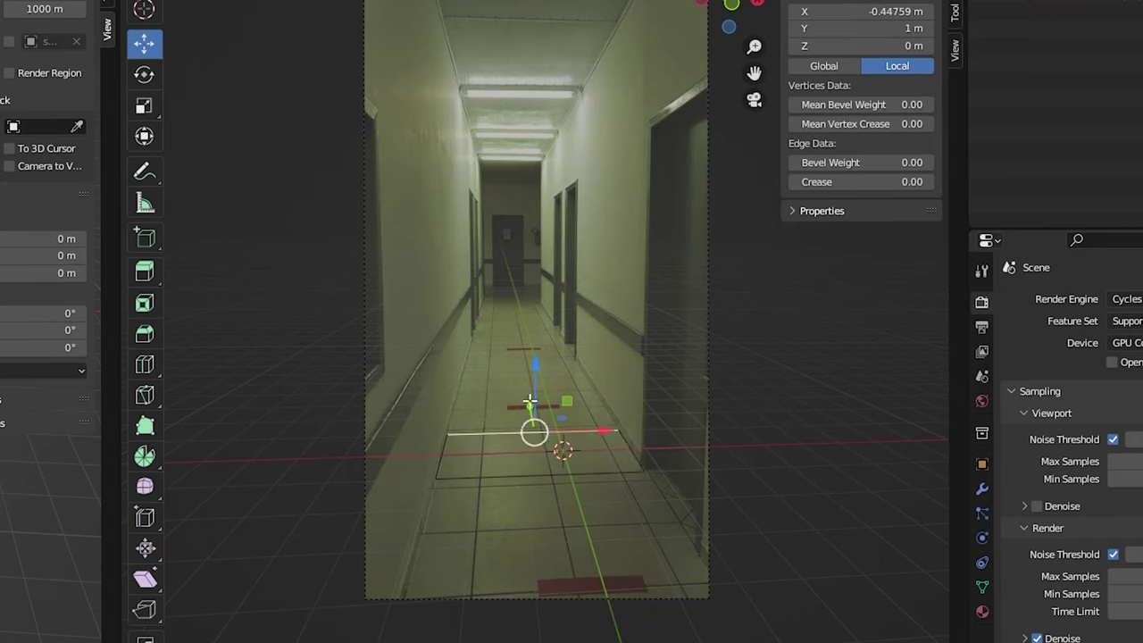
key("g")
key("y")
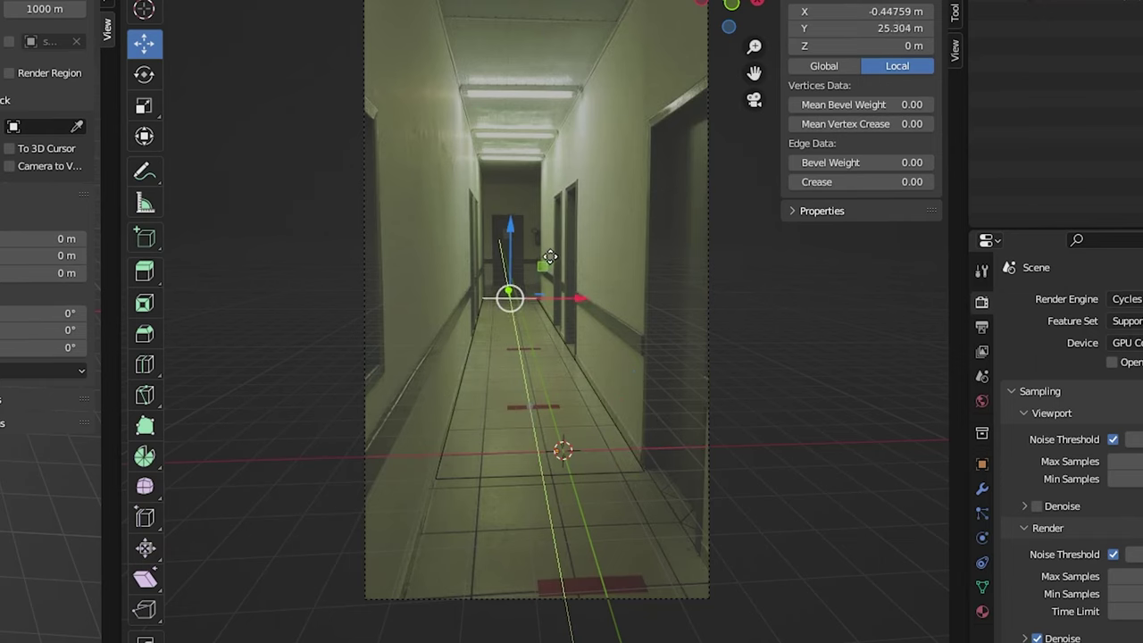
left_click(572, 419)
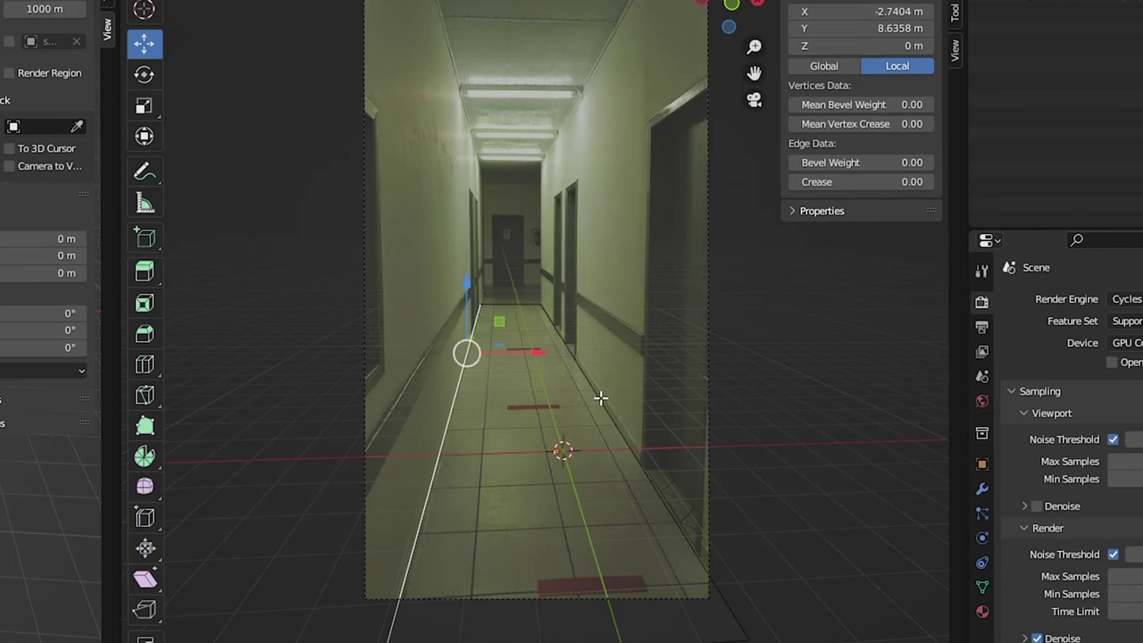
- Extrude the floor's side edges straight up on Z to the ceiling to form walls
left_click_drag(536, 352, 634, 353)
key("e")
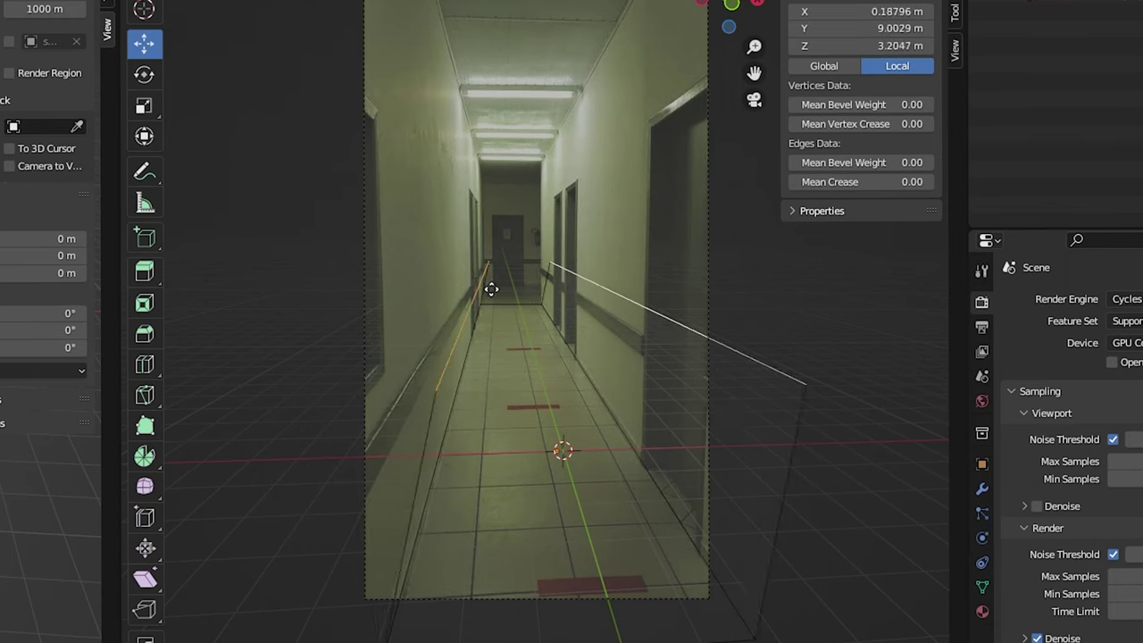
key("z")
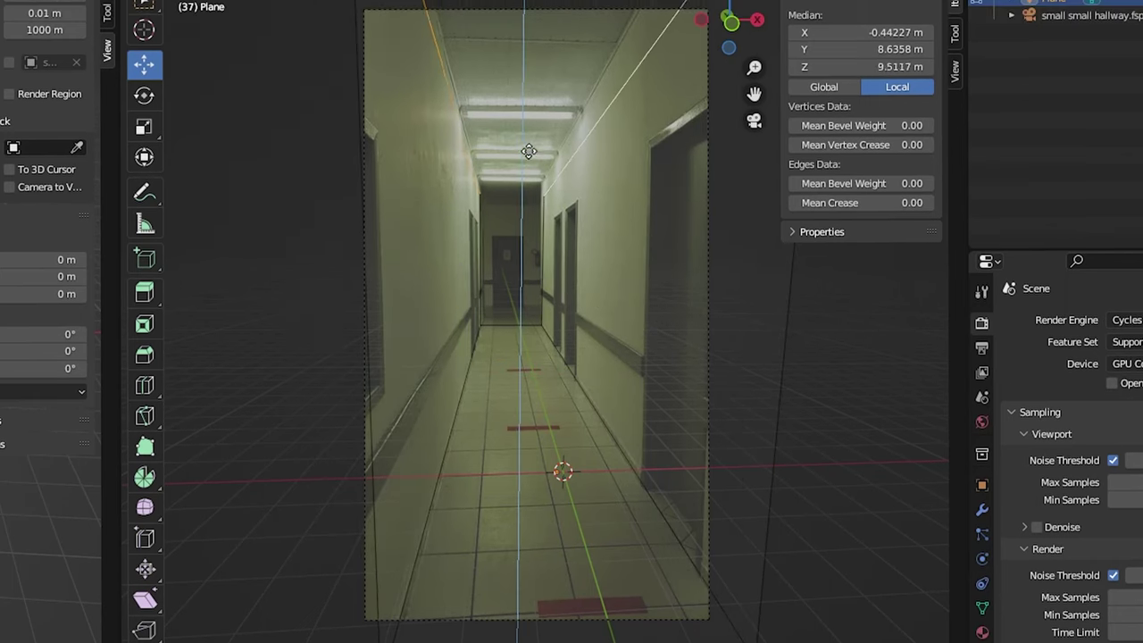
left_click(571, 131)
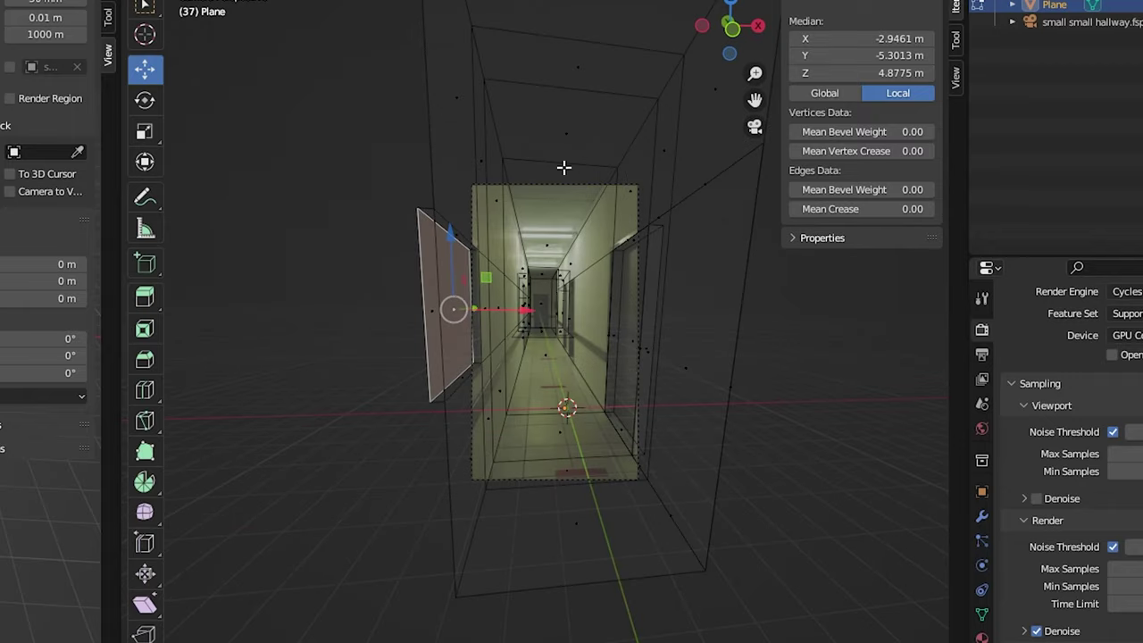
key("ctrl+Tab")
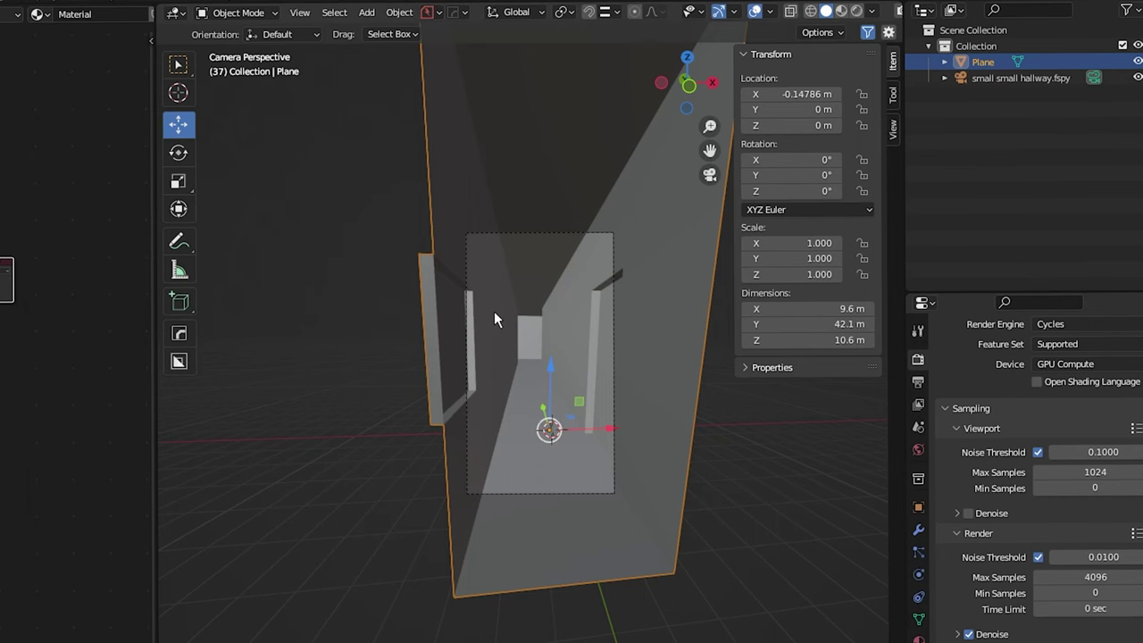
- Create a new material in the Shader Editor and delete its Principled BSDF node
key("z")
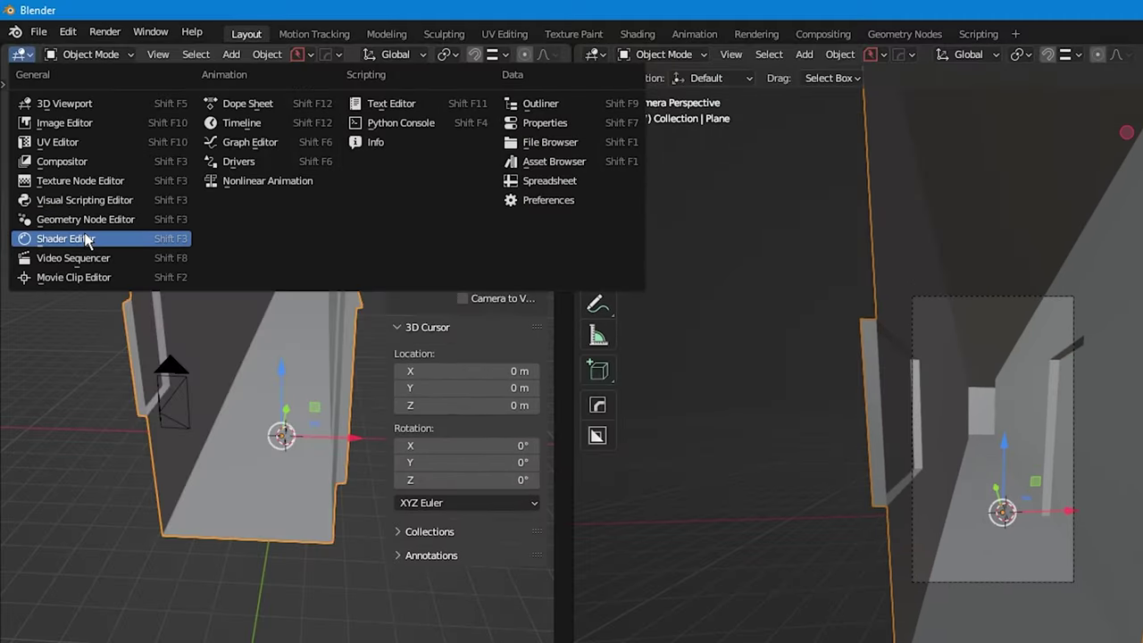
left_click(83, 232)
left_click(430, 56)
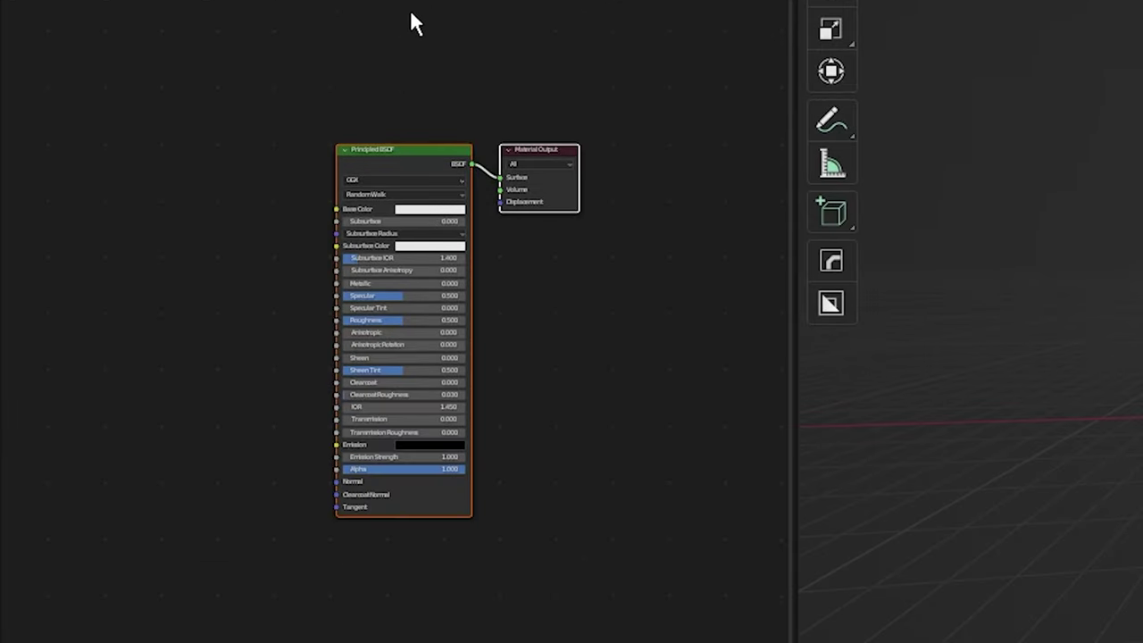
scroll(400, 49, "up", 3)
key("x")
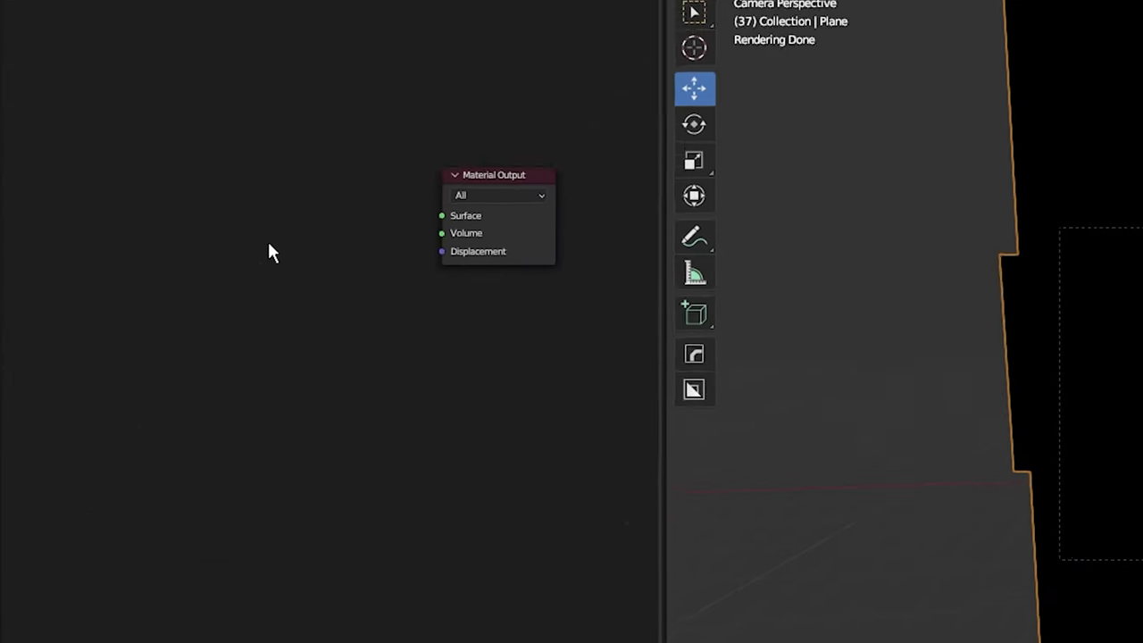
- Add an Image Texture node with the hallway photo, linked from Color to the material Surface
key("shift+a")
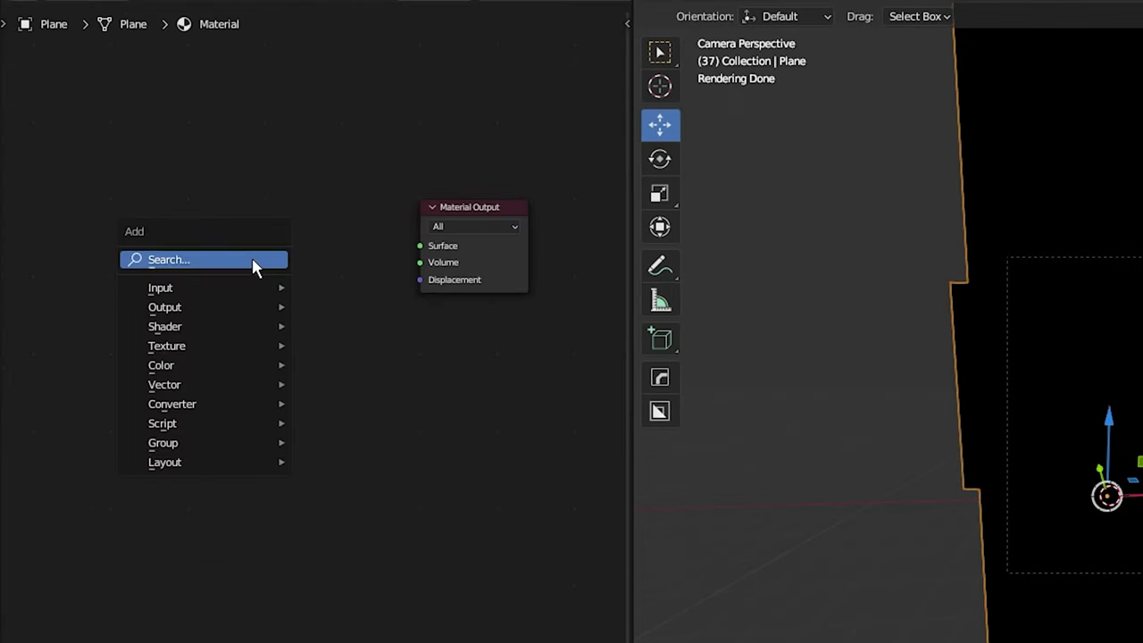
left_click(252, 259)
type("image")
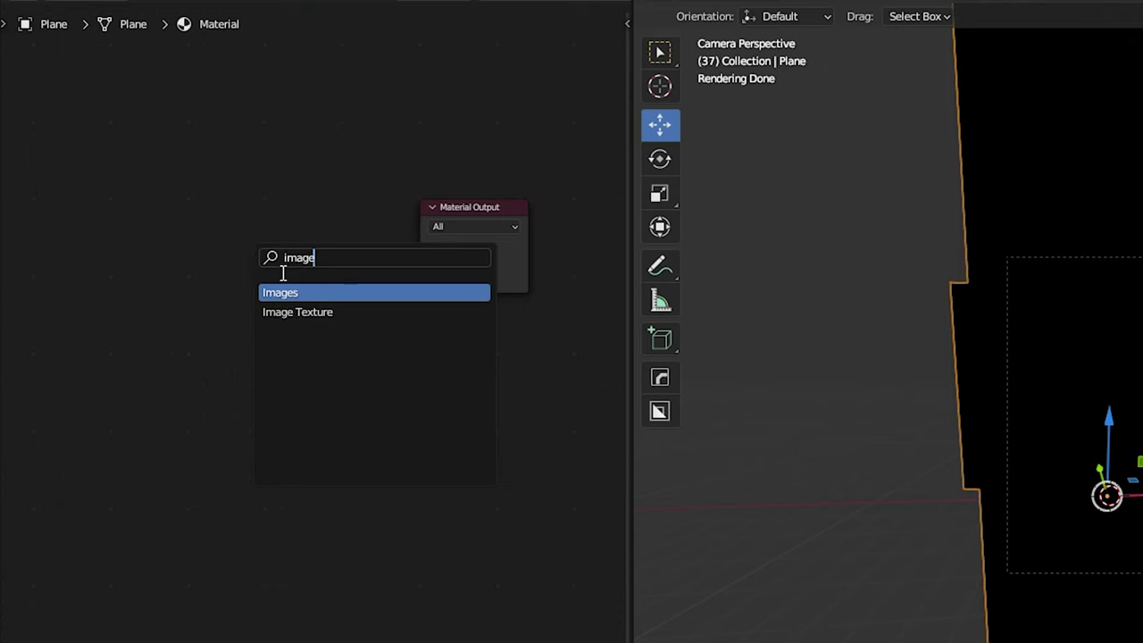
left_click(322, 313)
left_click(230, 300)
left_click(123, 332)
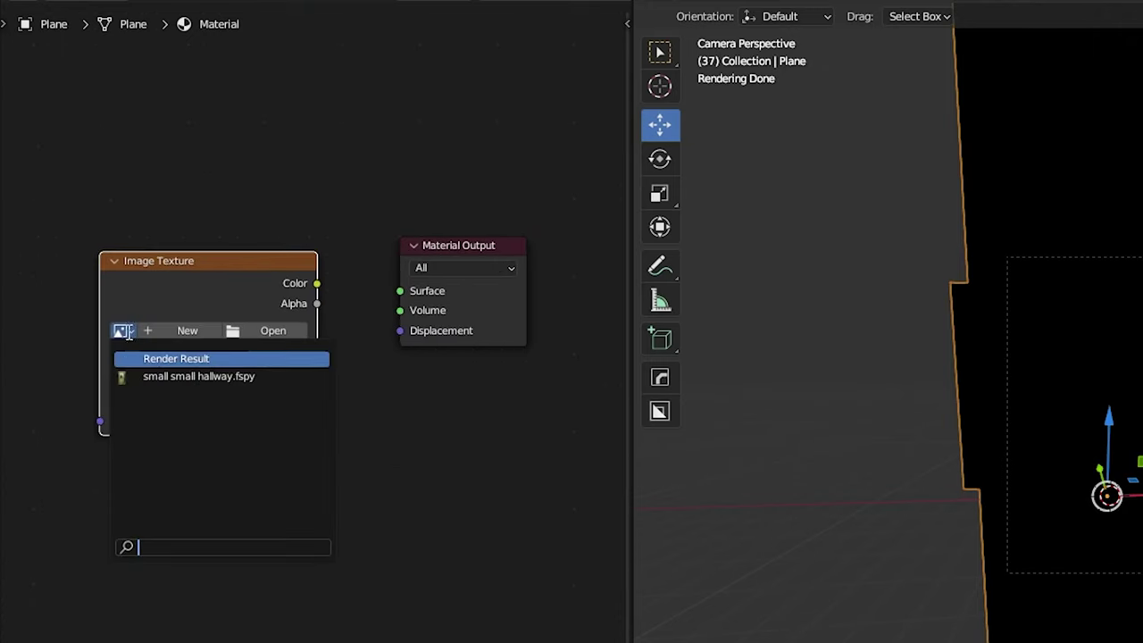
left_click(177, 376)
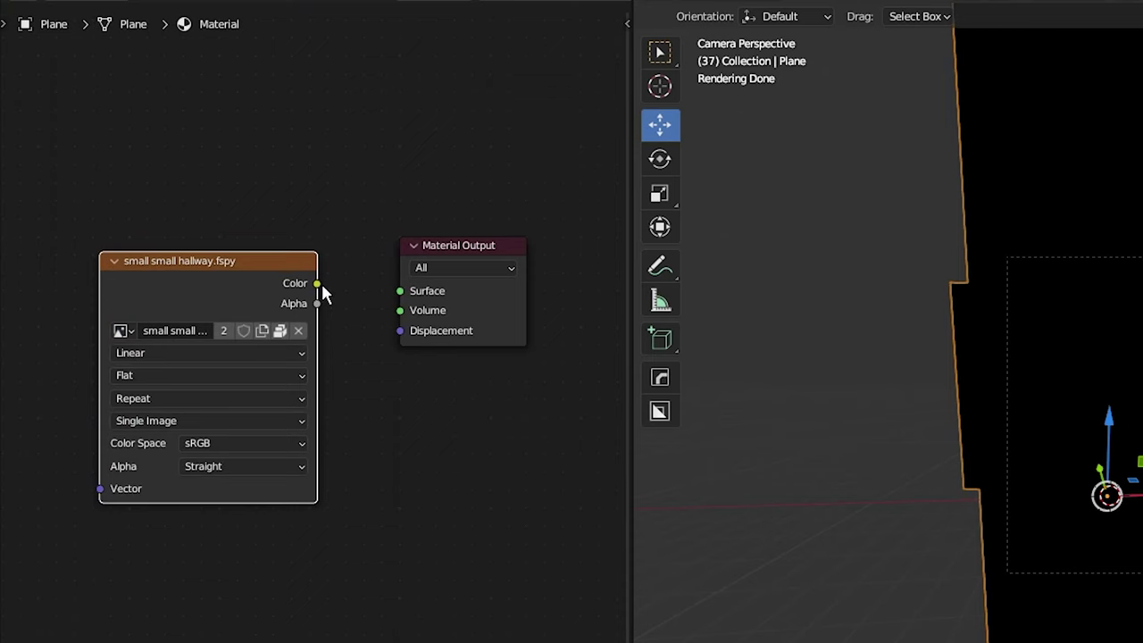
left_click_drag(317, 283, 400, 291)
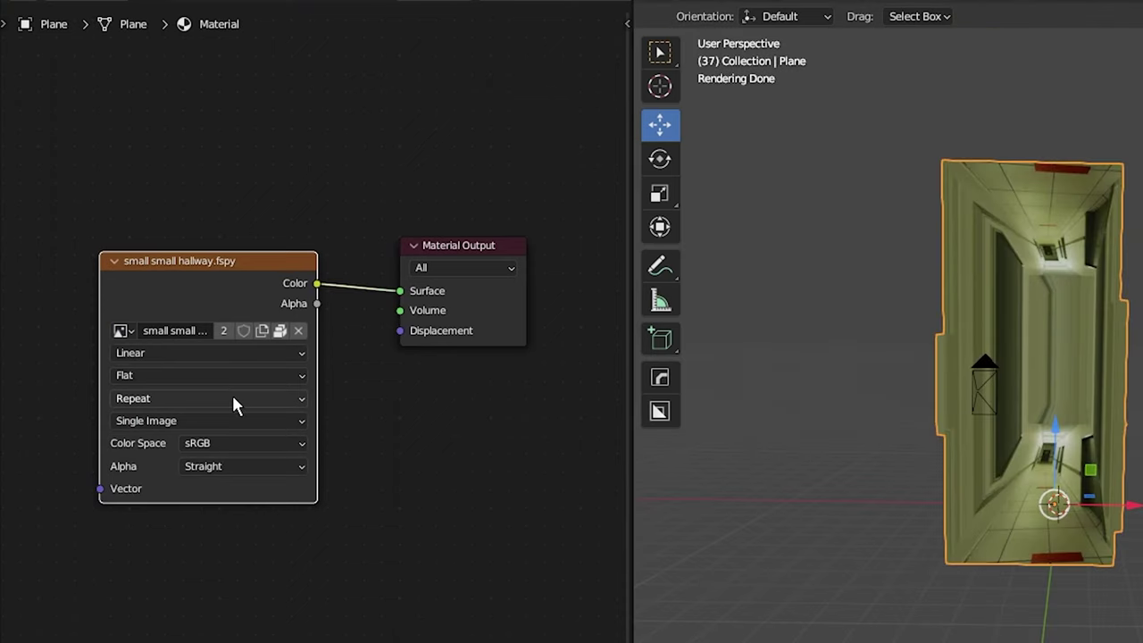
left_click(231, 395)
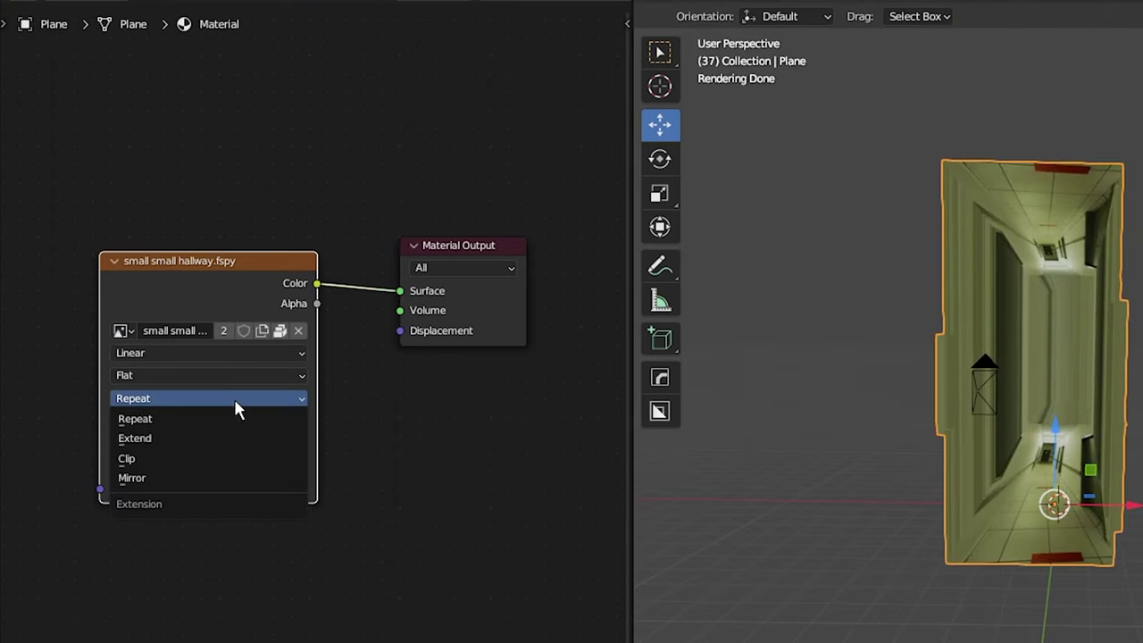
- Stop the hallway image repeating beyond its edges and add a UV Project modifier
left_click(165, 456)
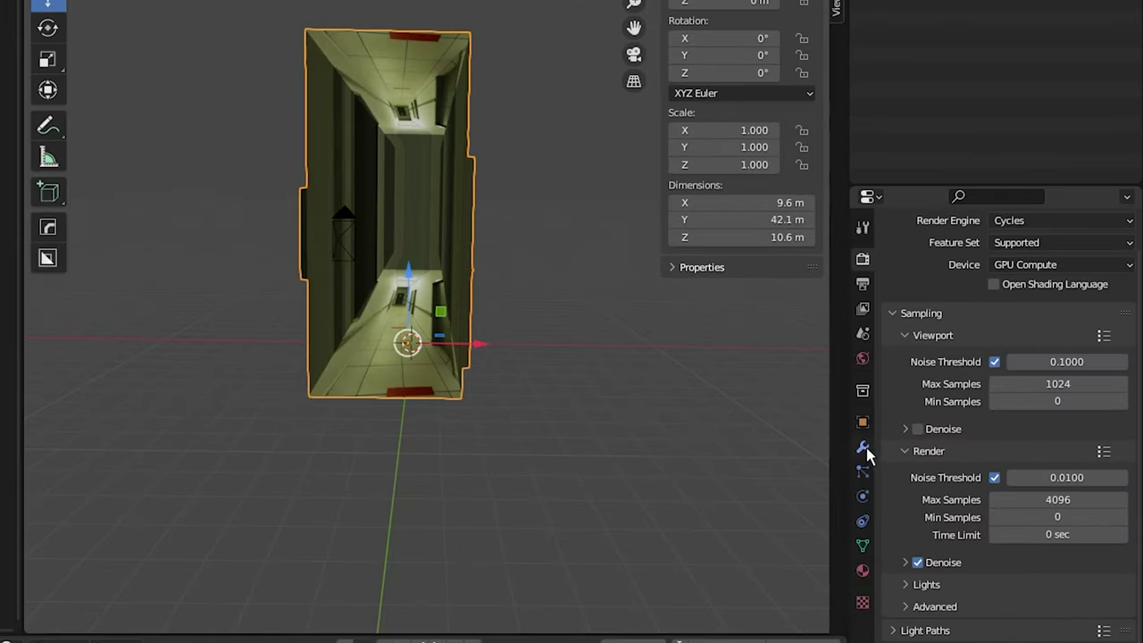
left_click(956, 427)
left_click(951, 254)
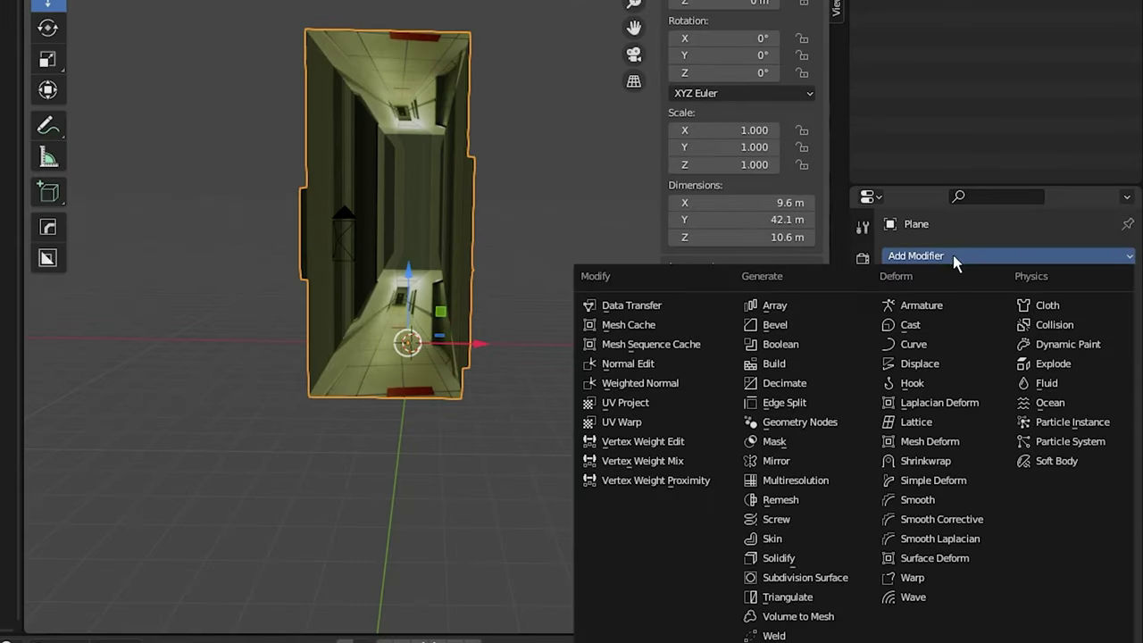
left_click(686, 403)
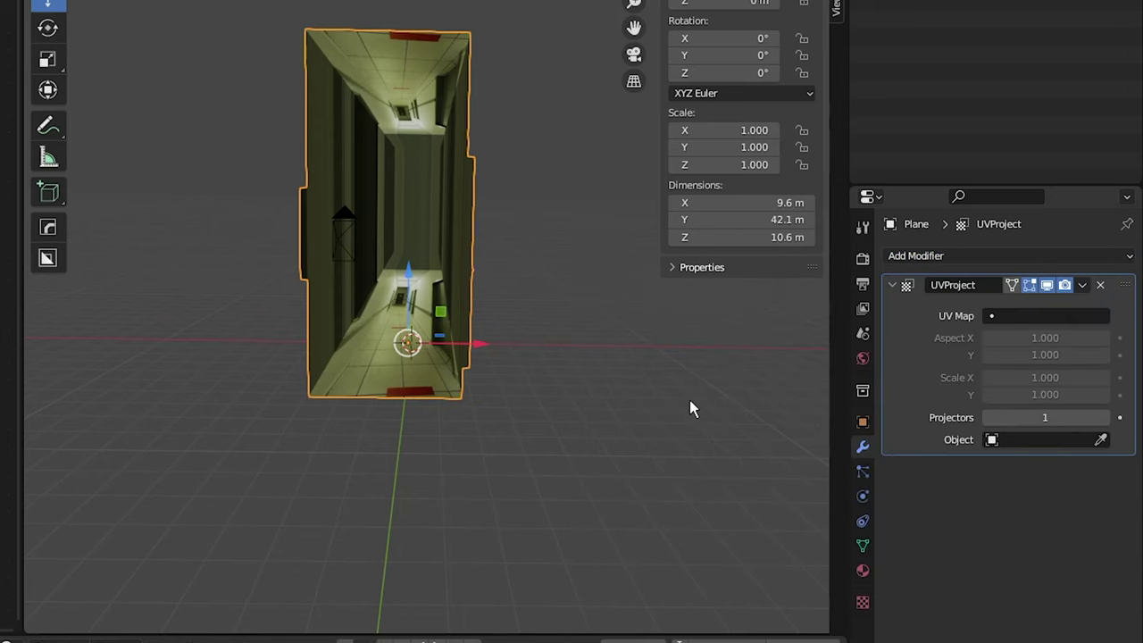
- Set the UV Project modifier's UV Map to UVMap and projector to the hallway camera
left_click(998, 317)
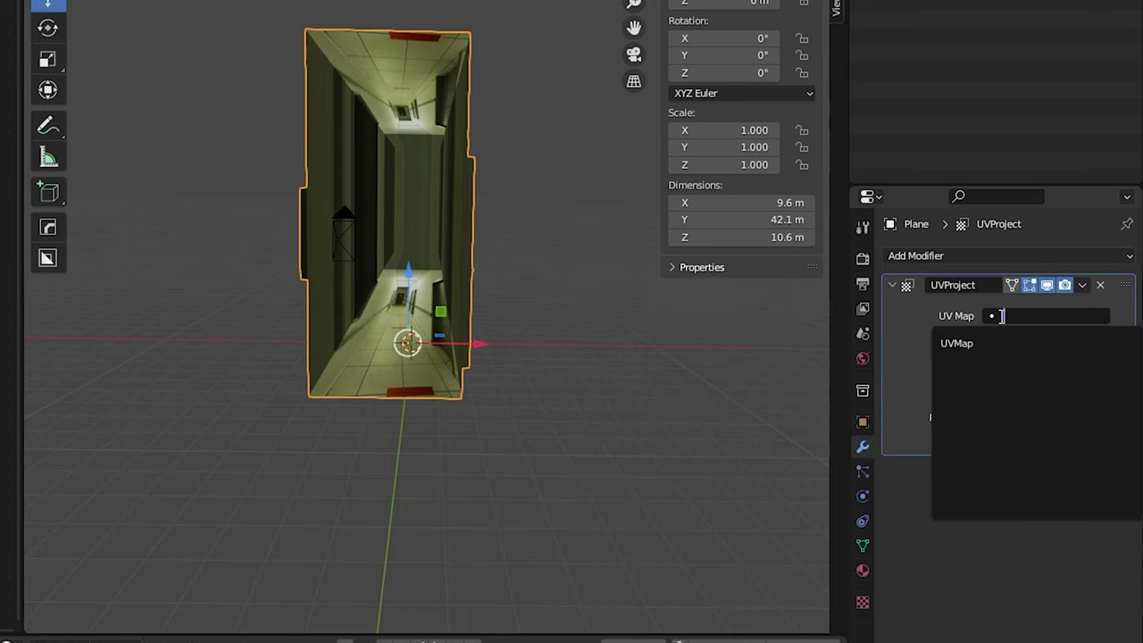
left_click(964, 348)
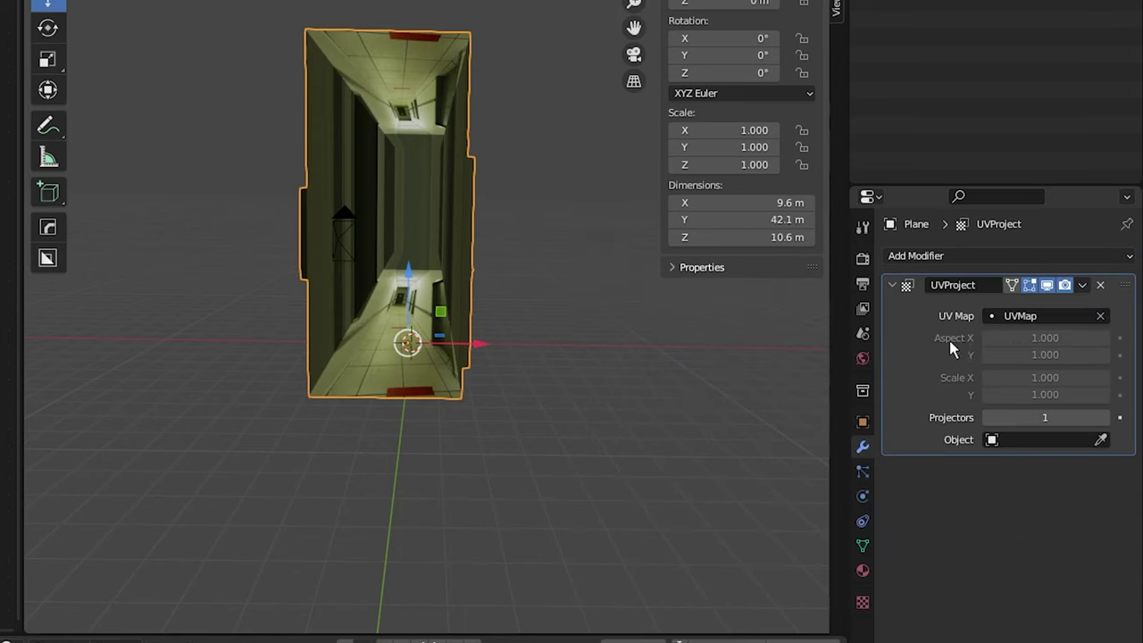
left_click(994, 439)
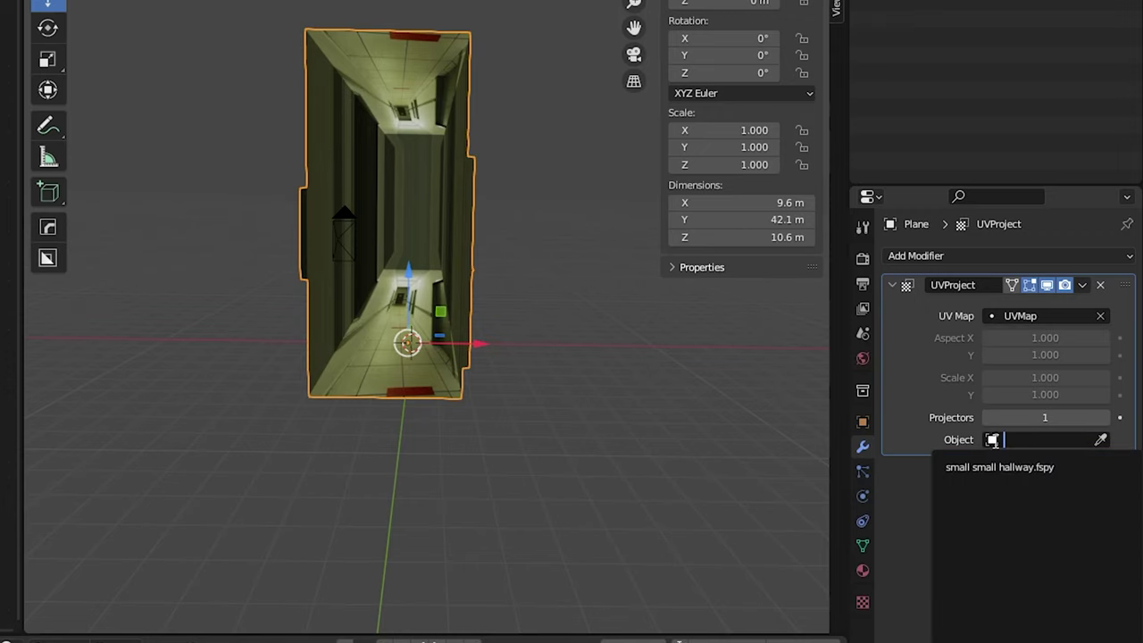
key("Escape")
left_click(993, 439)
left_click(986, 464)
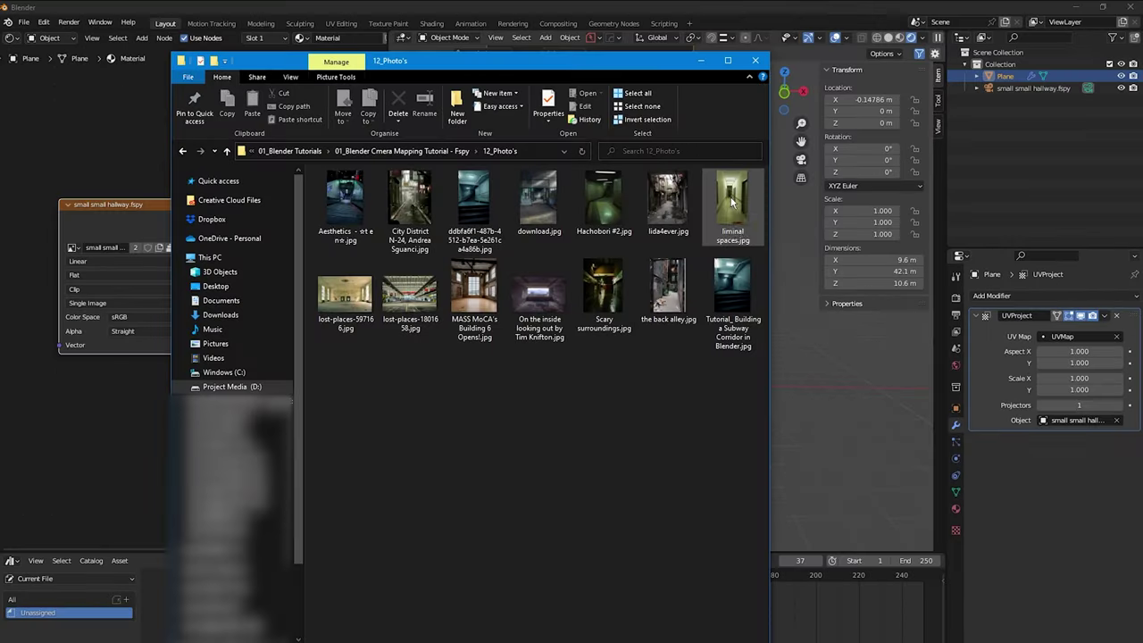
- Check liminal spaces.jpg's Properties details, showing 415 x 738 pixel dimensions
right_click(732, 206)
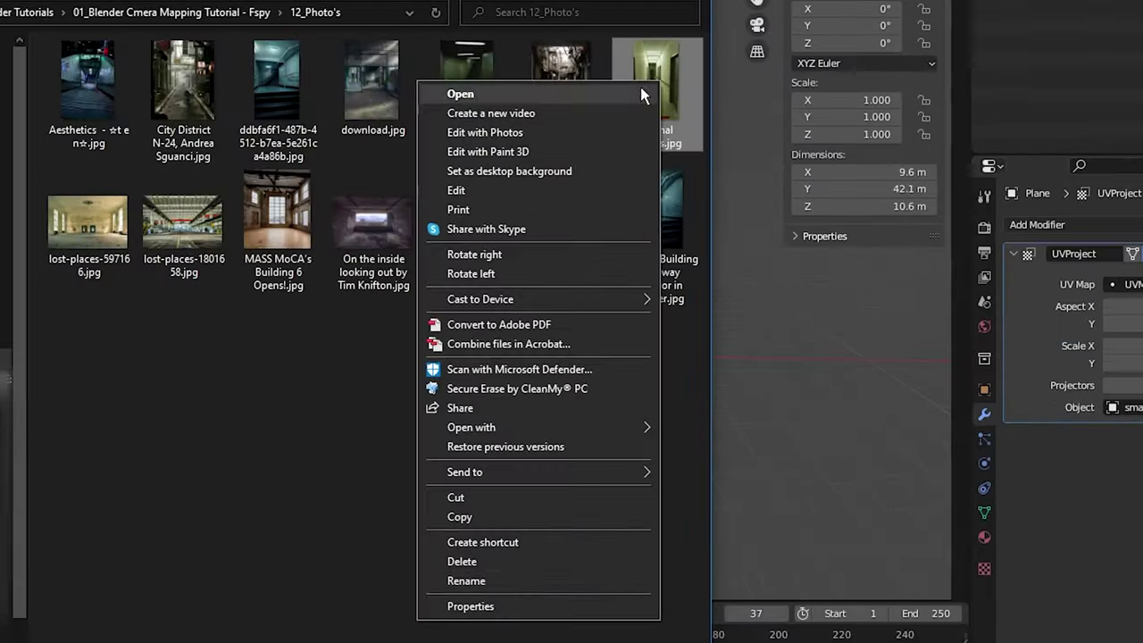
left_click(537, 606)
left_click(433, 105)
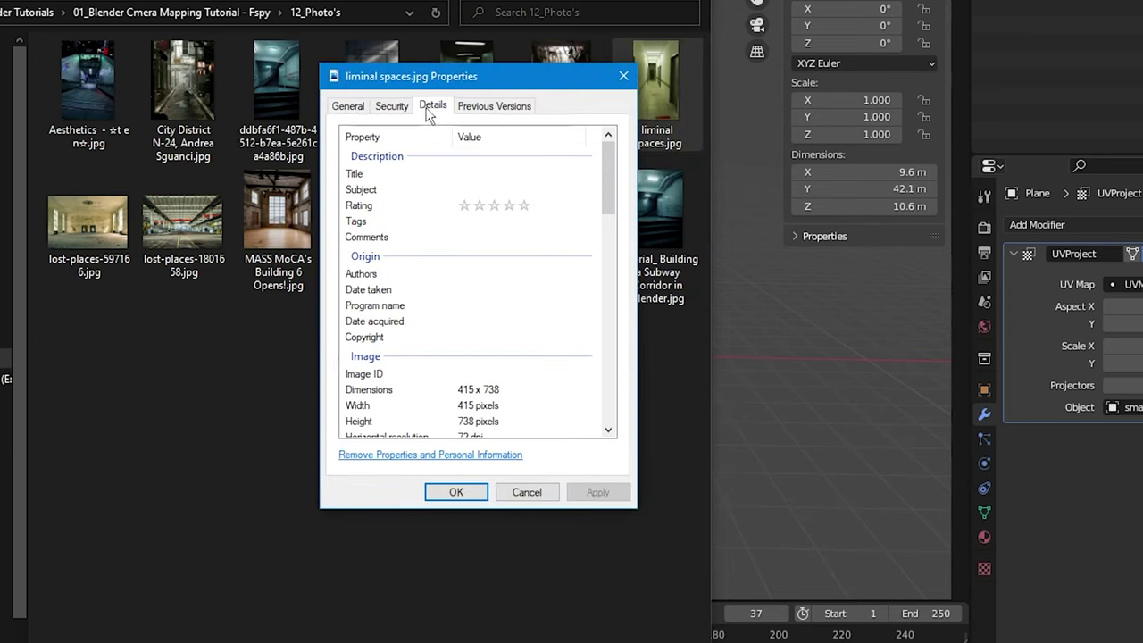
left_click_drag(607, 216, 612, 249)
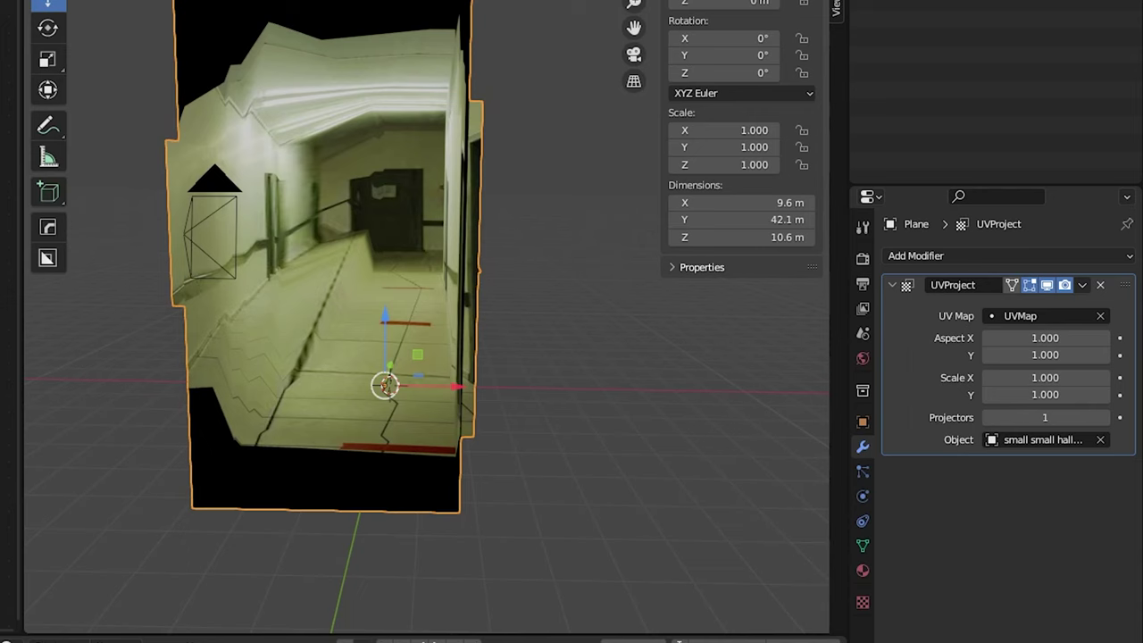
- Set the UV Project modifier's aspect to X 415 and Y 738
left_click(1046, 340)
type("415")
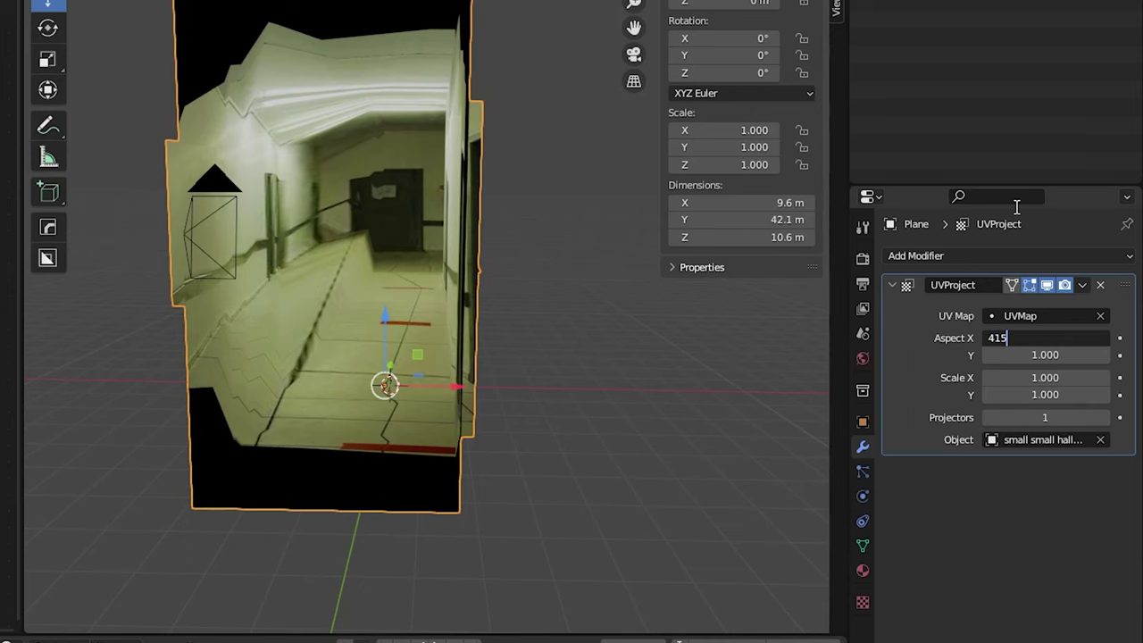
key("Tab")
type("7")
key("Return")
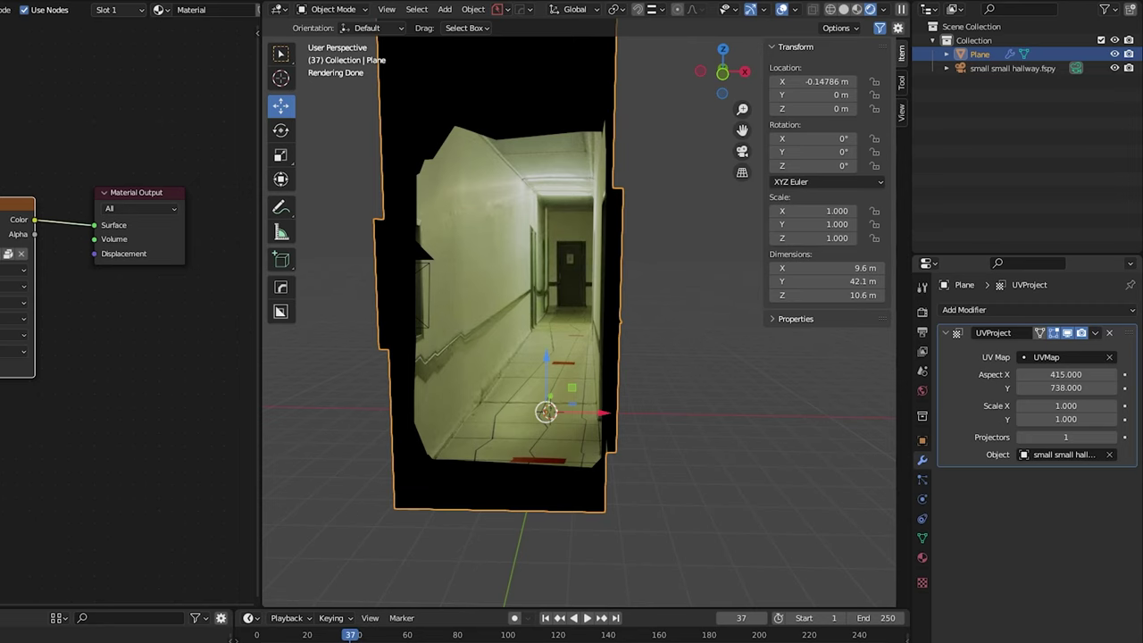
- Add a Simple Subdivision Surface modifier above UV Project and raise its viewport levels
left_click(990, 310)
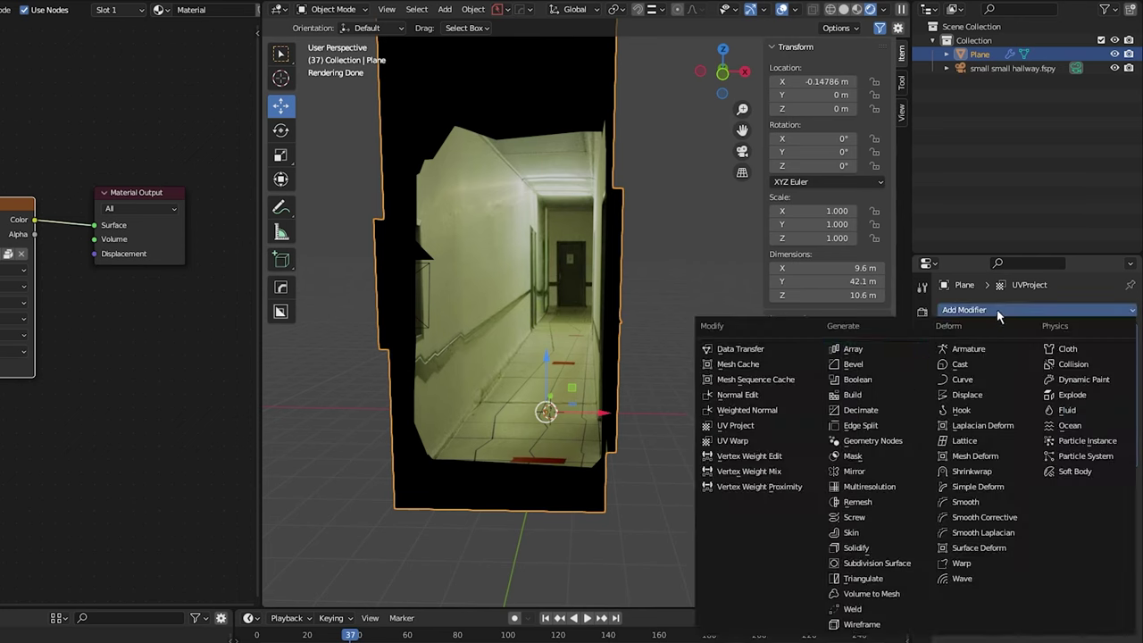
left_click(906, 564)
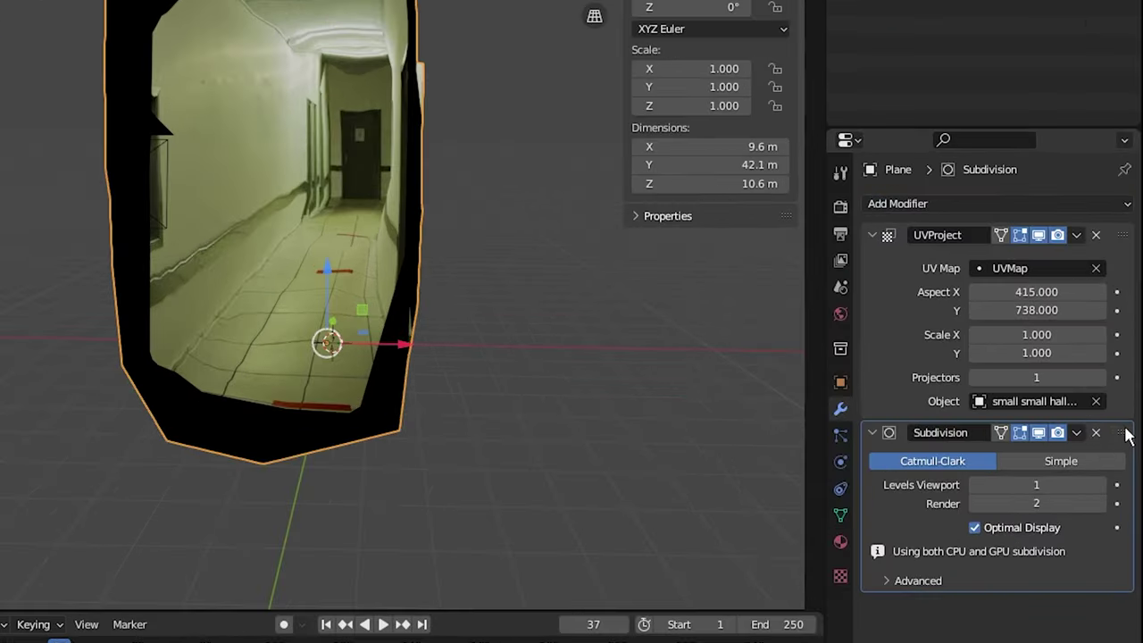
left_click_drag(1123, 477, 1127, 325)
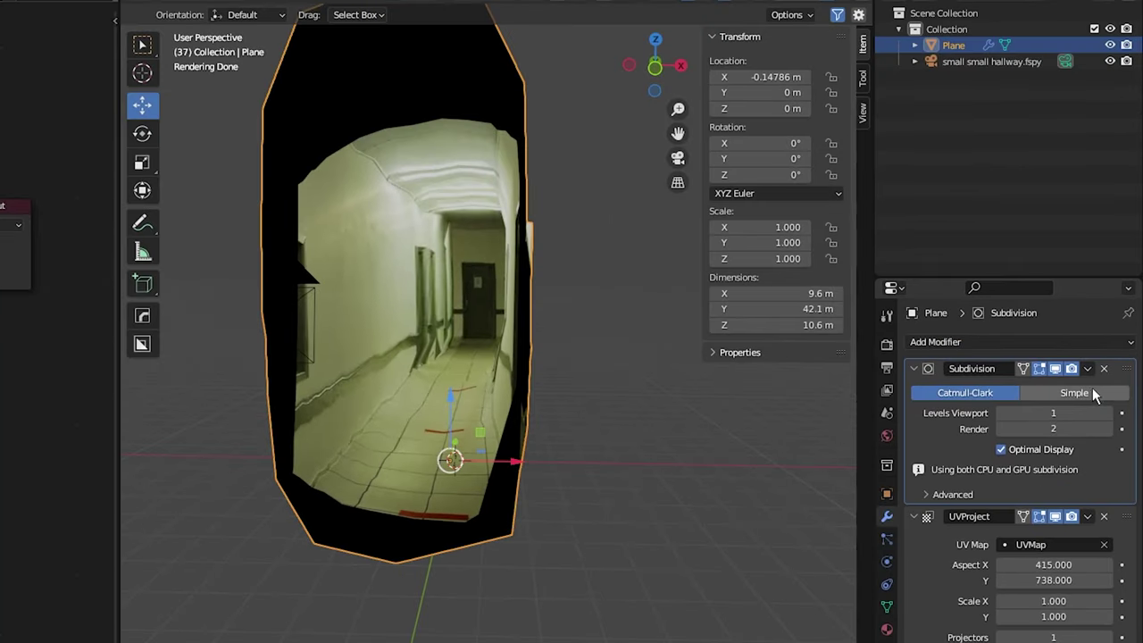
left_click(1094, 393)
left_click(1108, 414)
left_click(1108, 413)
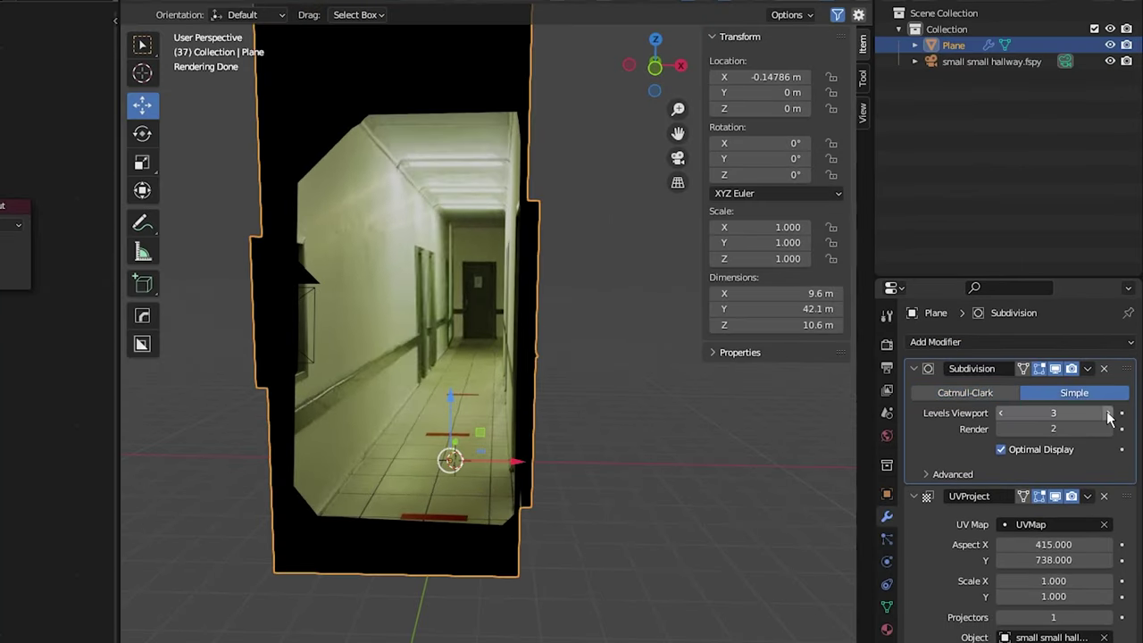
left_click(1108, 414)
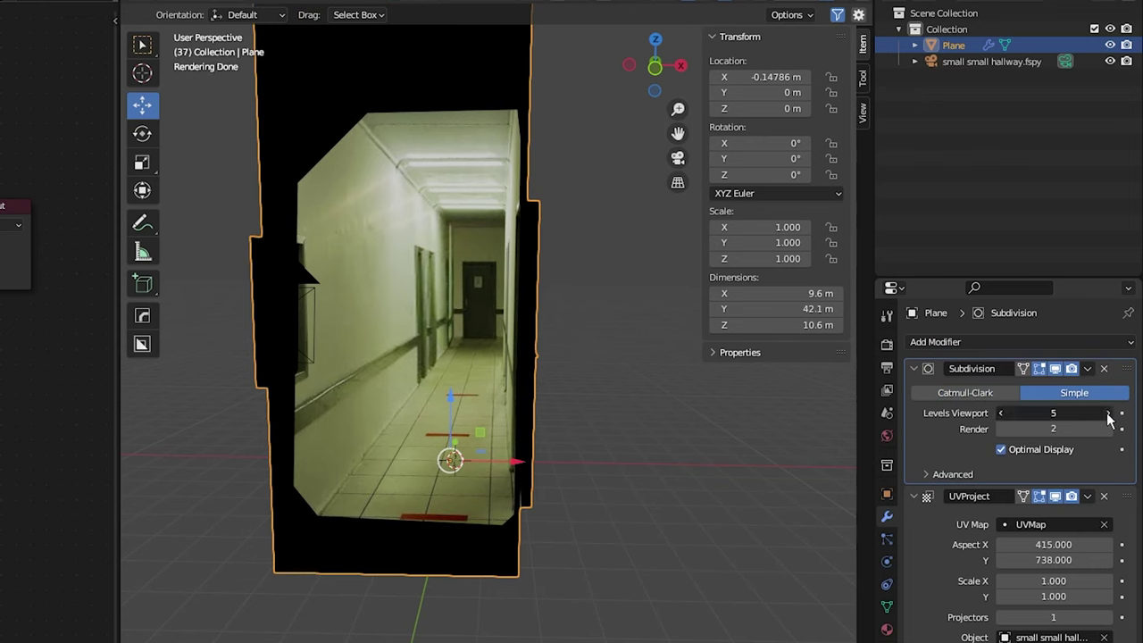
left_click(1109, 414)
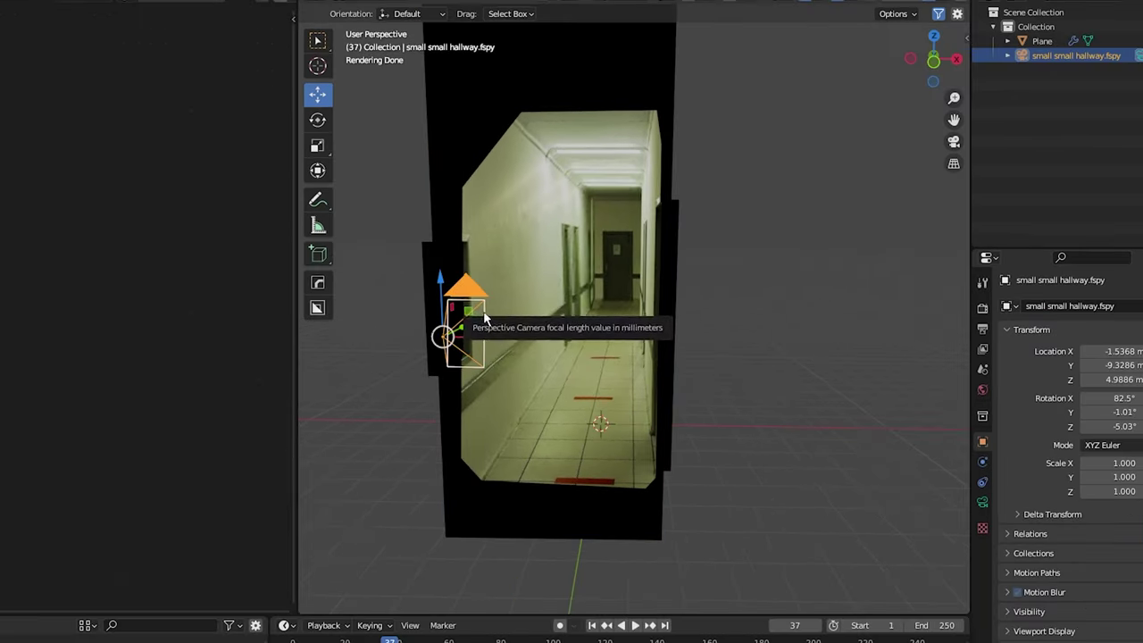
- Duplicate the fSpy camera, move the copy forward along Y, and make it the active camera
key("shift+d")
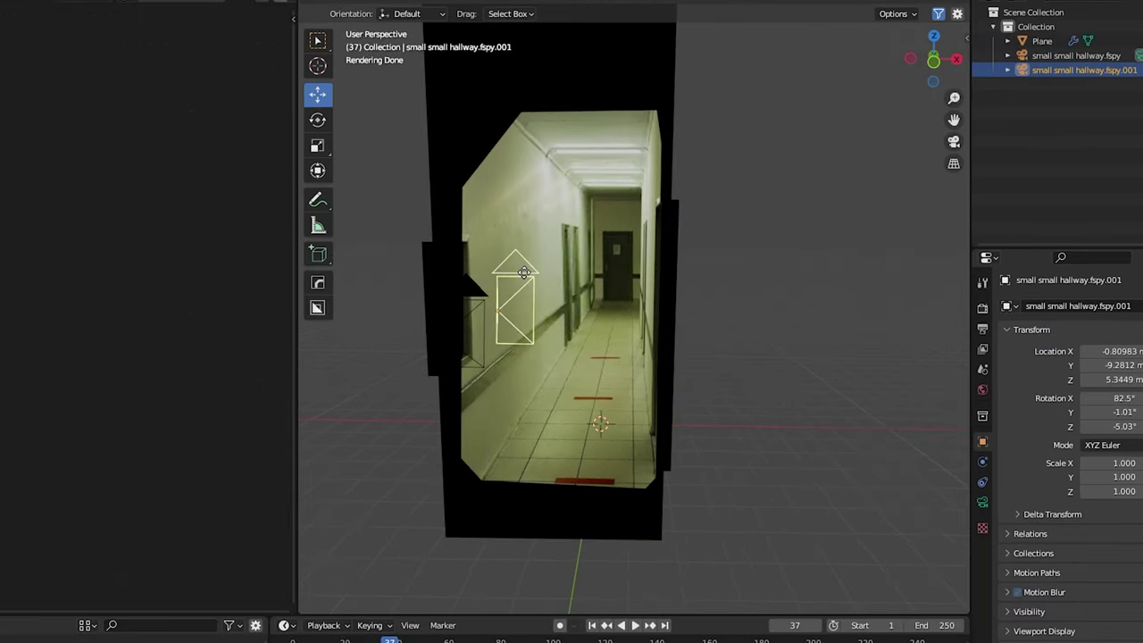
right_click(464, 332)
left_click_drag(465, 332, 506, 302)
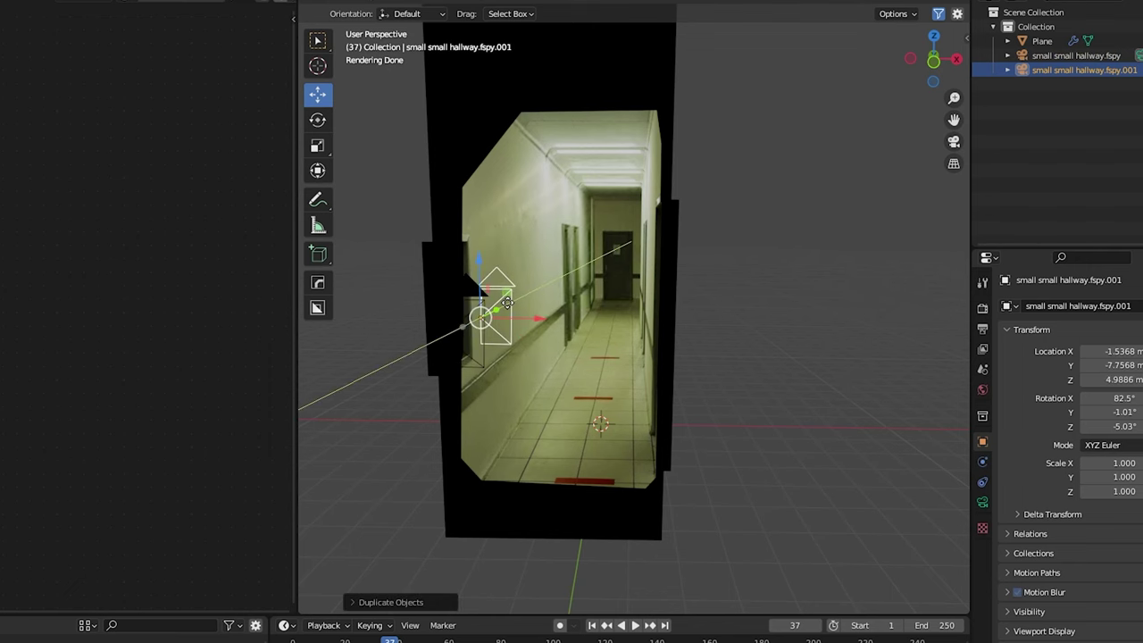
left_click(403, 36)
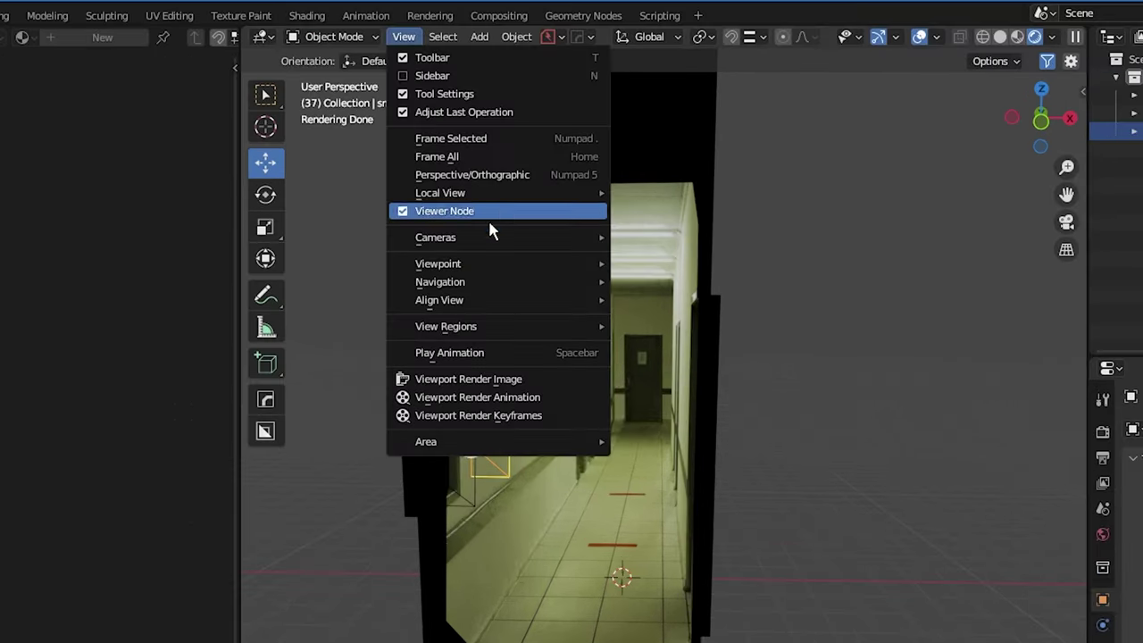
mouse_move(435, 236)
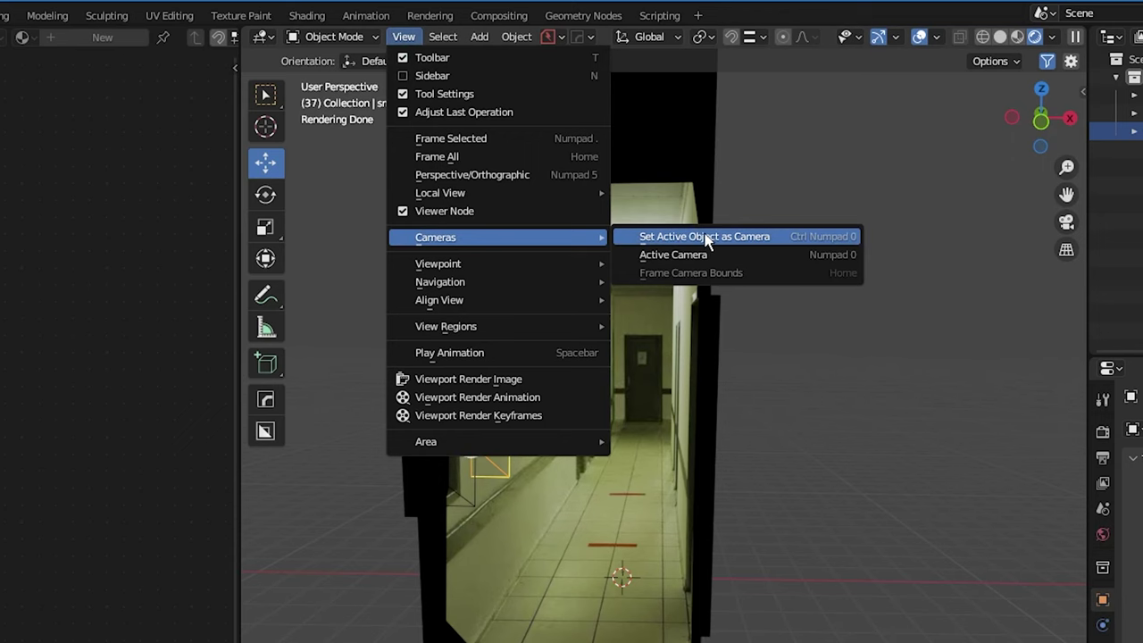
left_click(709, 237)
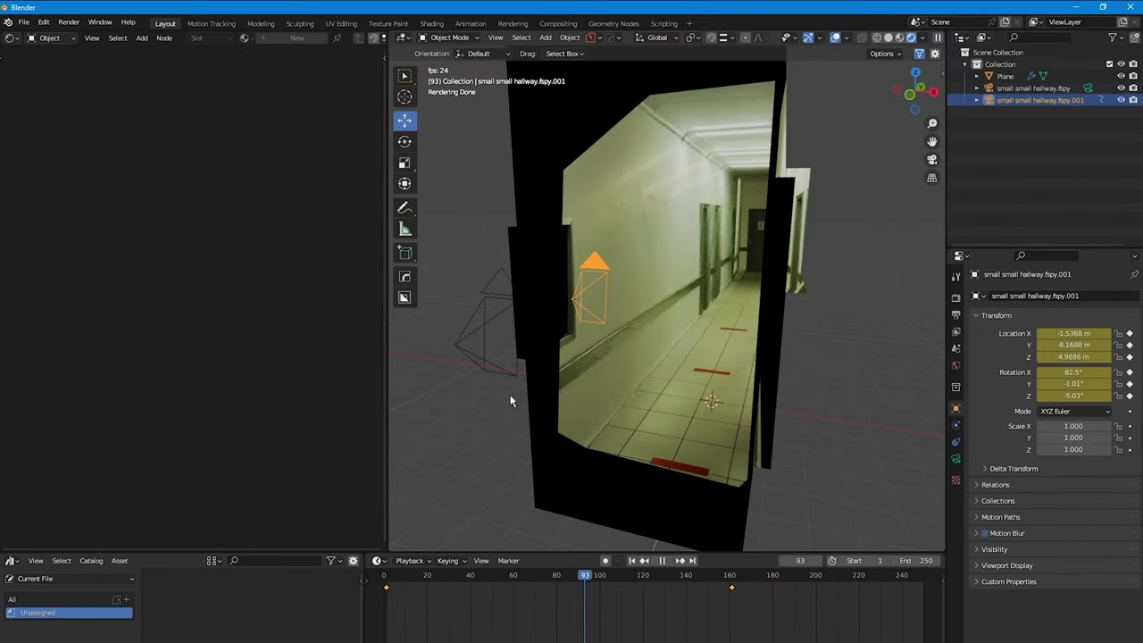
- Select the plane, make room in its material nodes, and add a Mix Shader
left_click(509, 398)
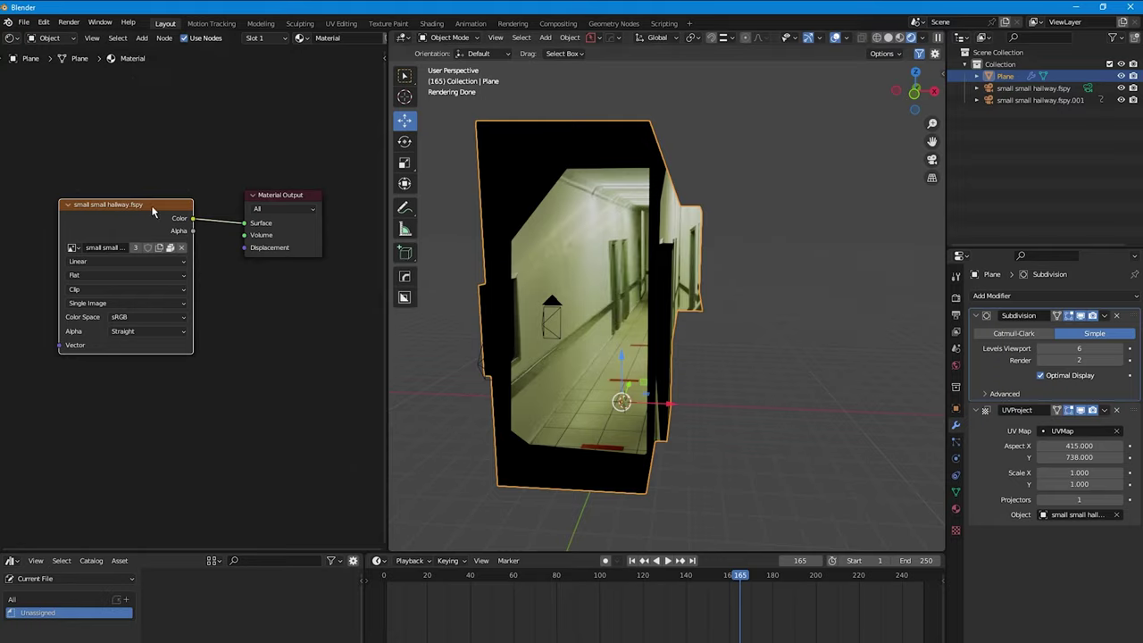
left_click_drag(402, 188, 427, 183)
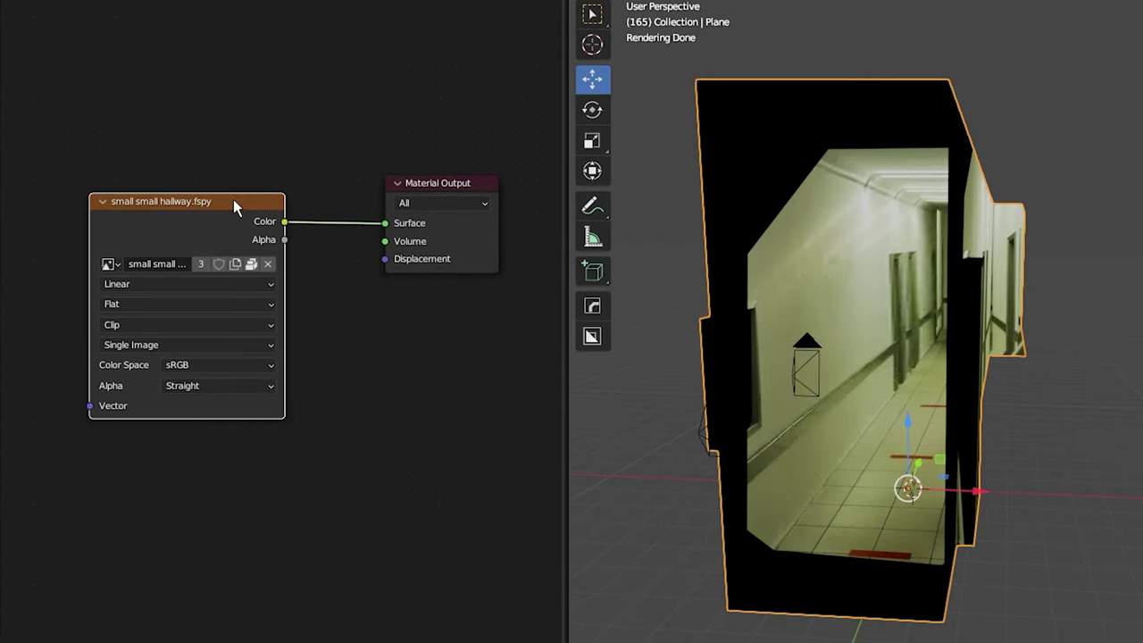
left_click_drag(233, 200, 203, 173)
key("shift+a")
left_click(319, 335)
type("mi")
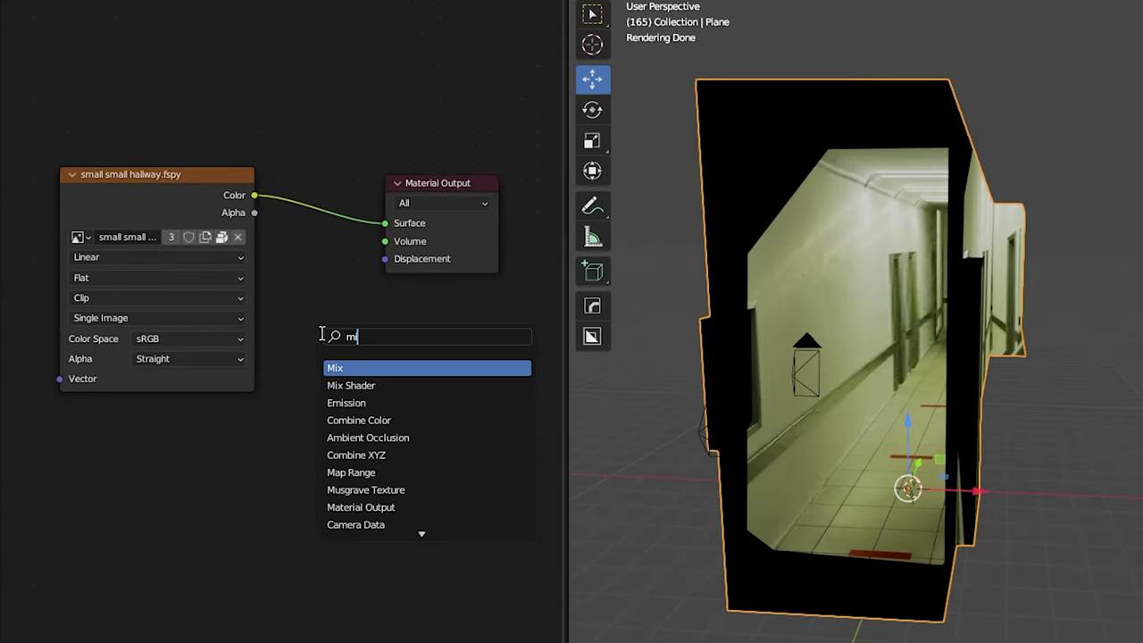
type("x")
left_click(365, 385)
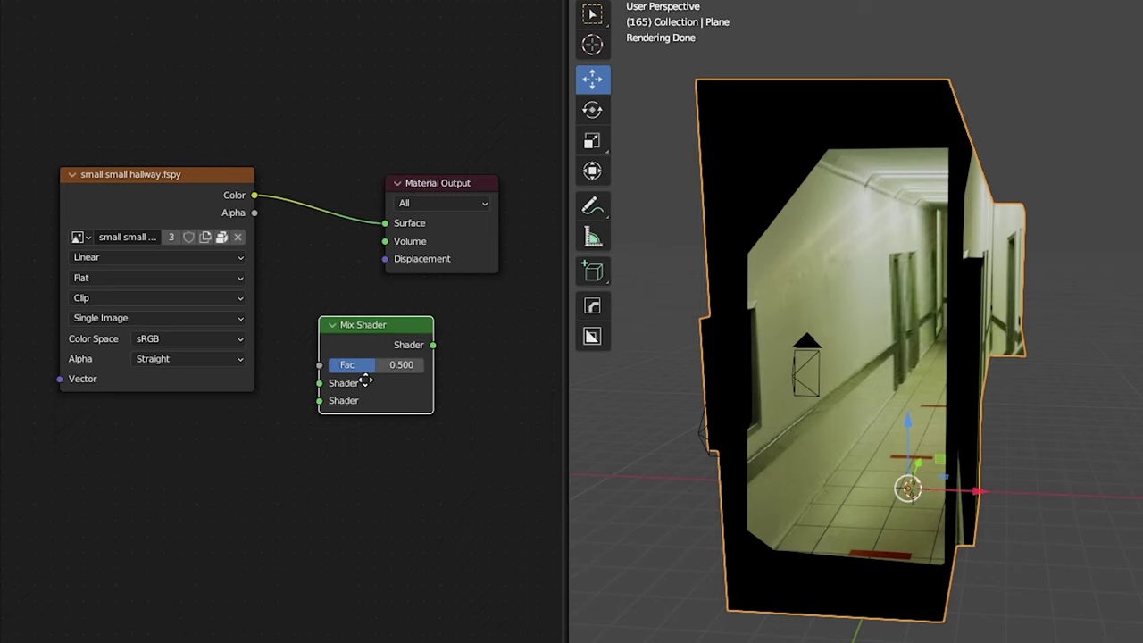
- Add a Transparent BSDF and wire it and the photo colour into the Mix Shader
left_click(220, 460)
key("shift+a")
left_click(225, 457)
type("tr")
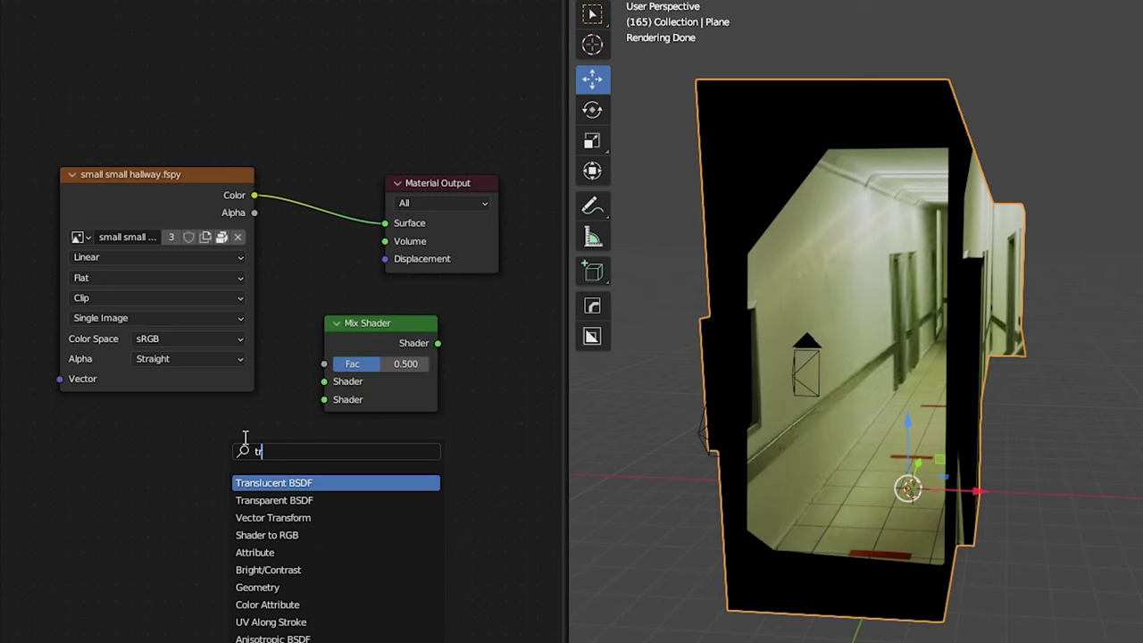
type("ans")
left_click(240, 499)
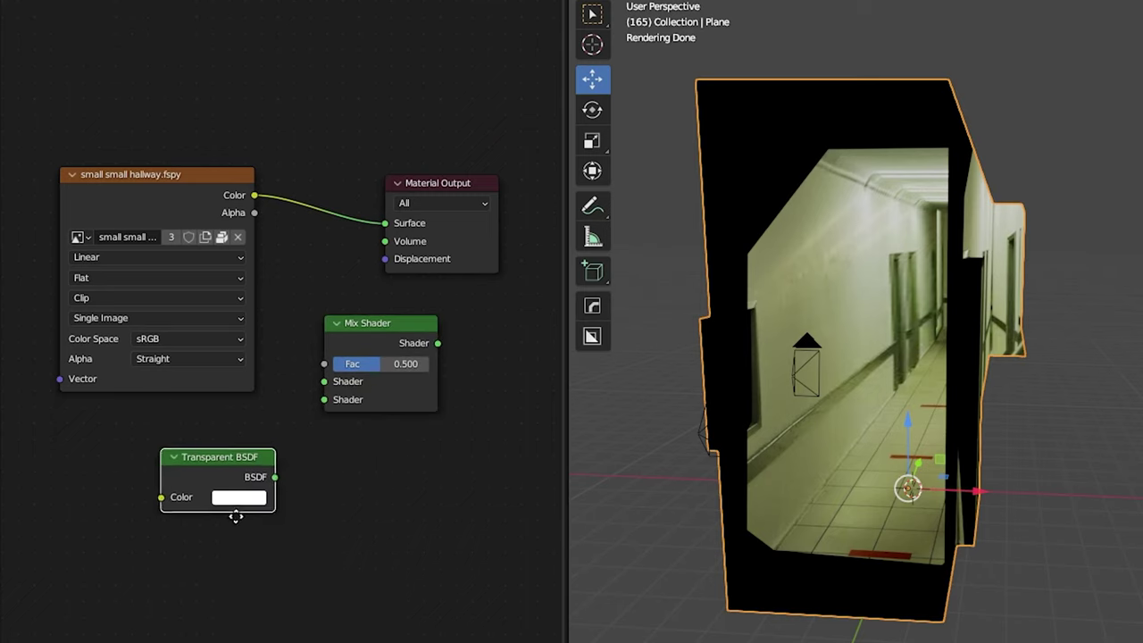
left_click_drag(281, 480, 324, 382)
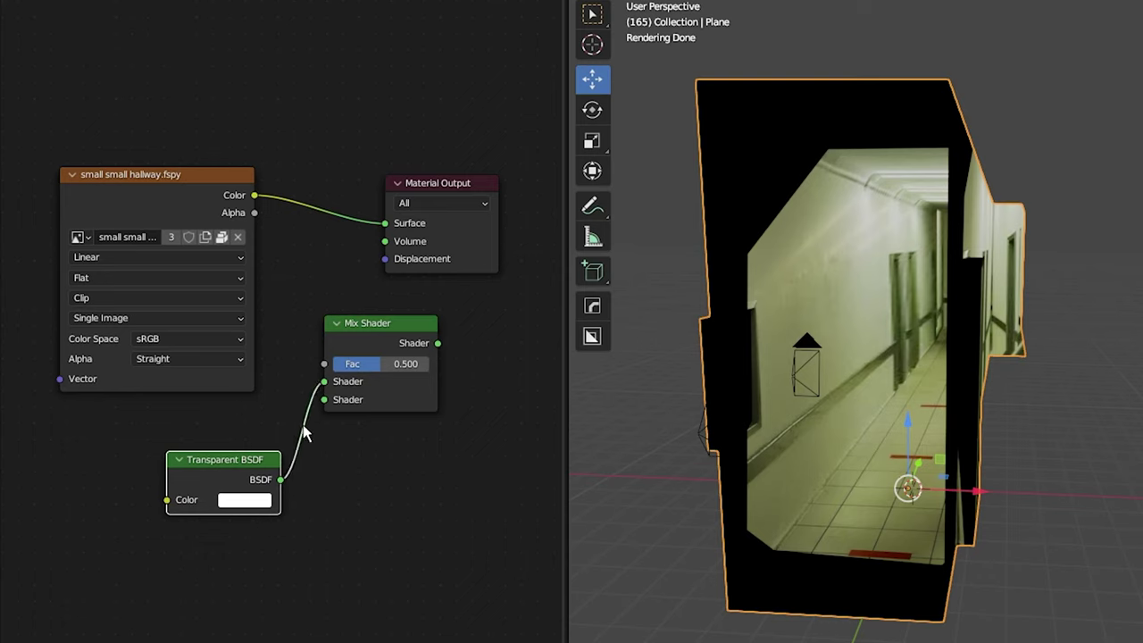
left_click_drag(256, 196, 322, 406)
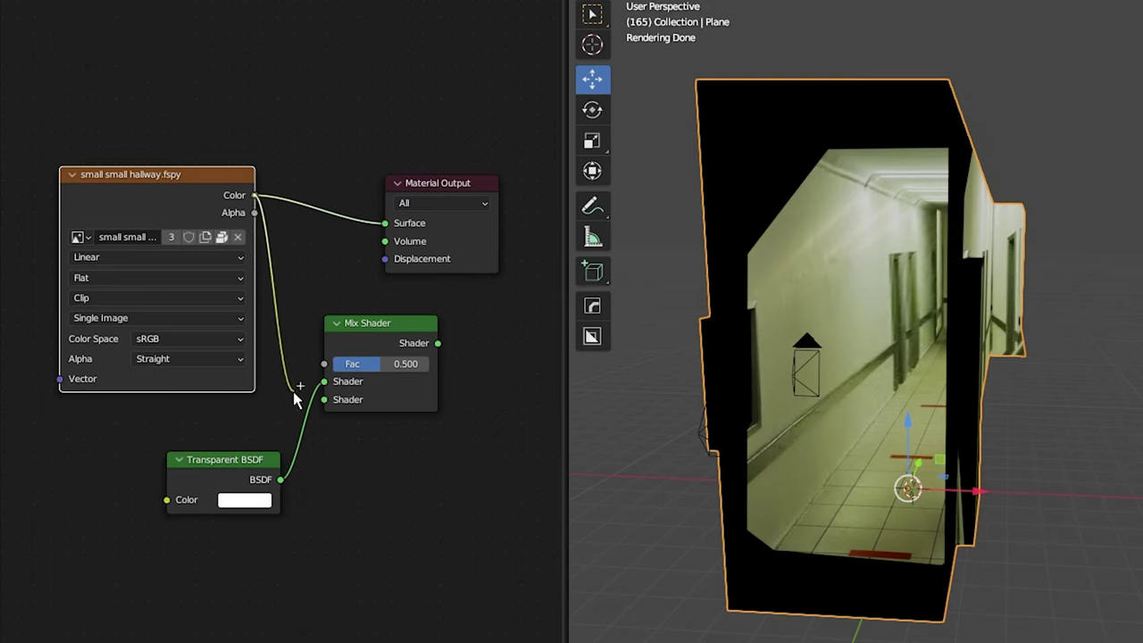